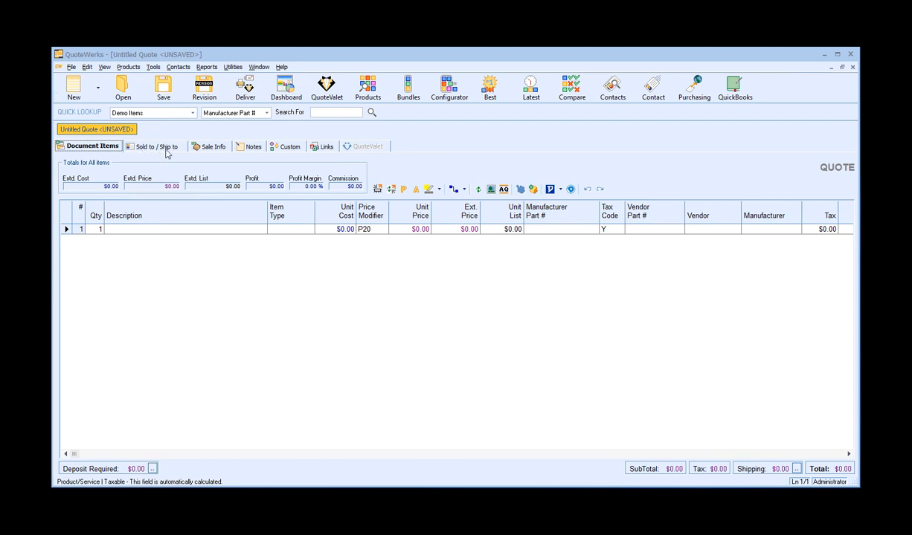
Open the ACT! contact lookup for the quote's Sold to address.
click(175, 146)
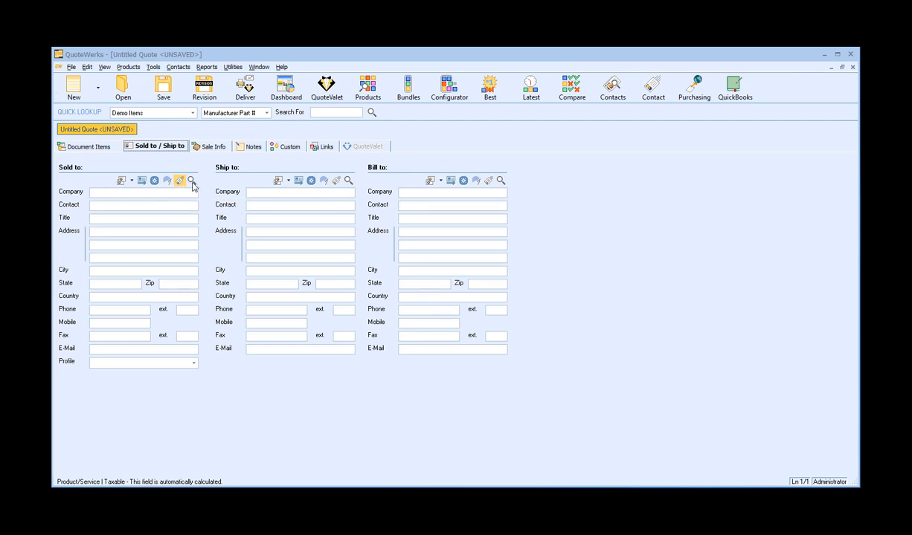
click(192, 180)
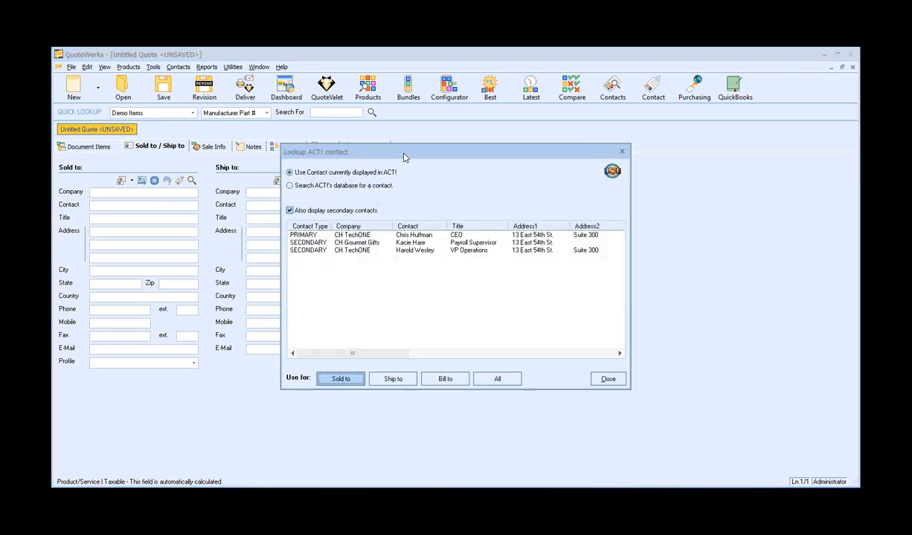
drag(409, 154, 589, 147)
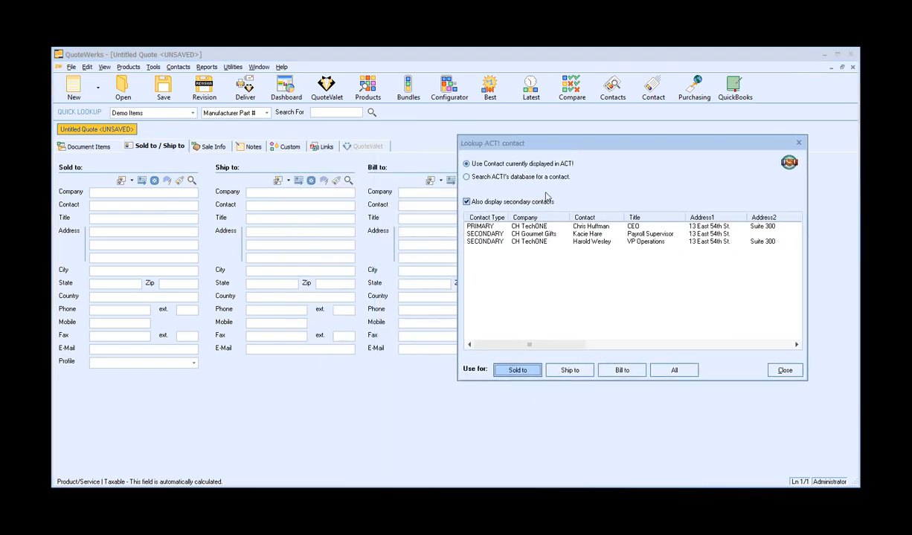
click(467, 163)
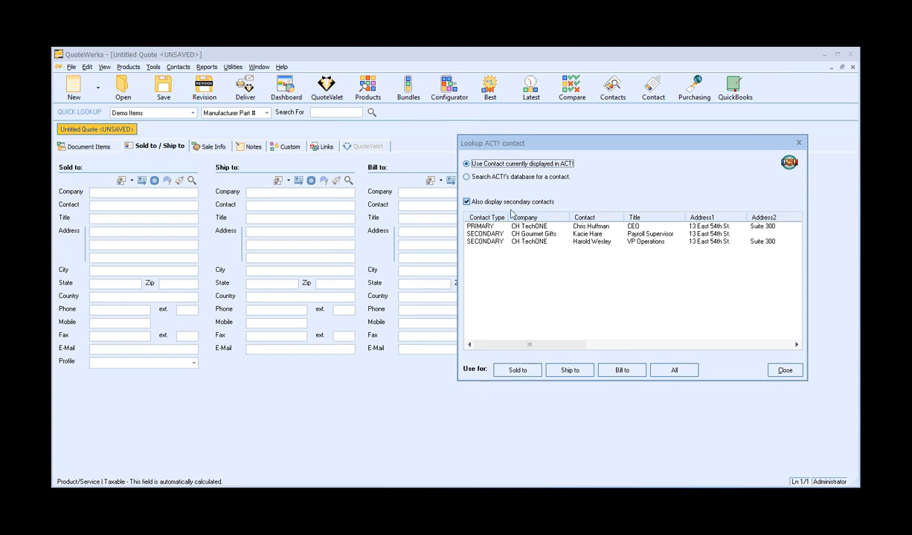
click(467, 177)
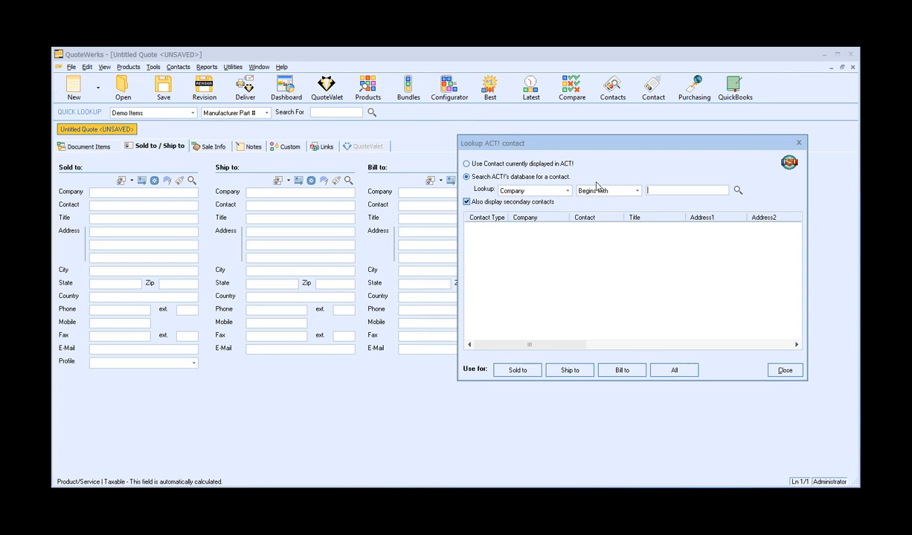
click(568, 191)
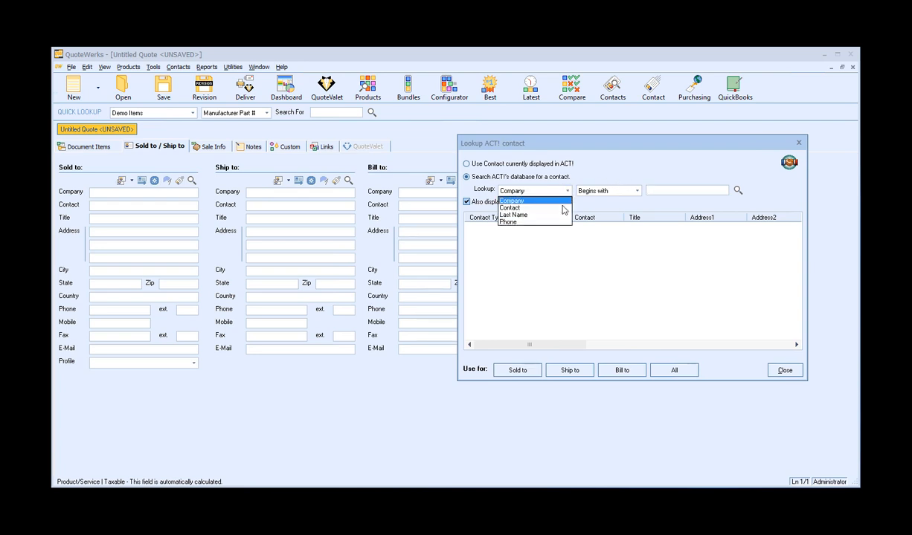
click(606, 172)
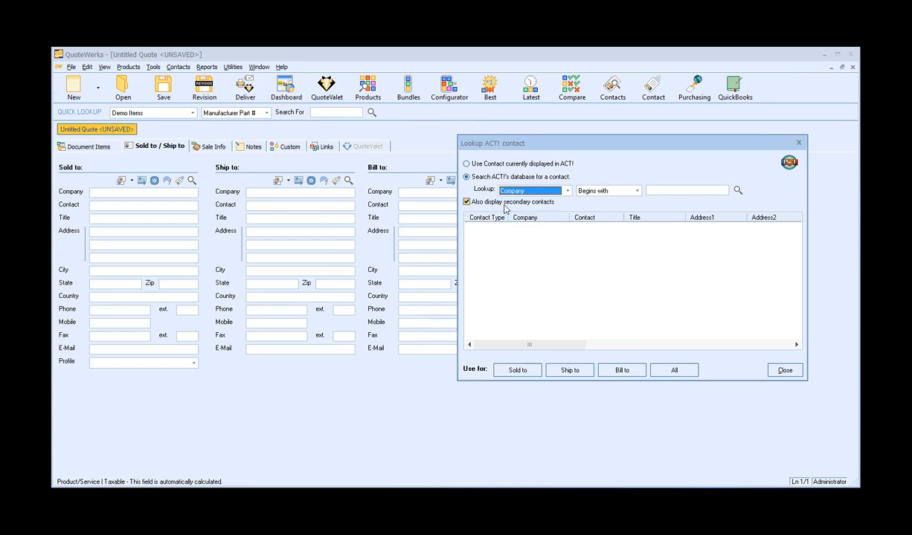
click(569, 167)
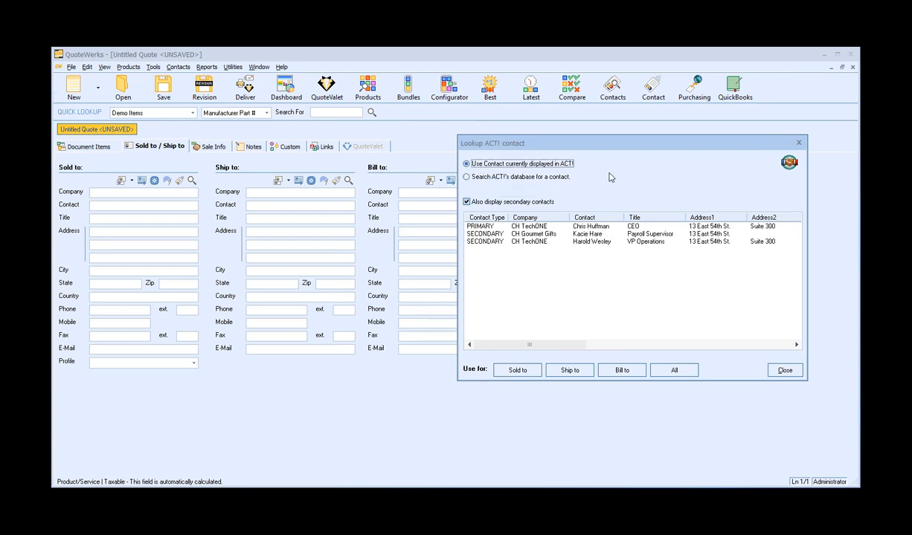
Use CH TechONE's primary contact for the Sold to, Ship to and Bill to addresses.
click(559, 225)
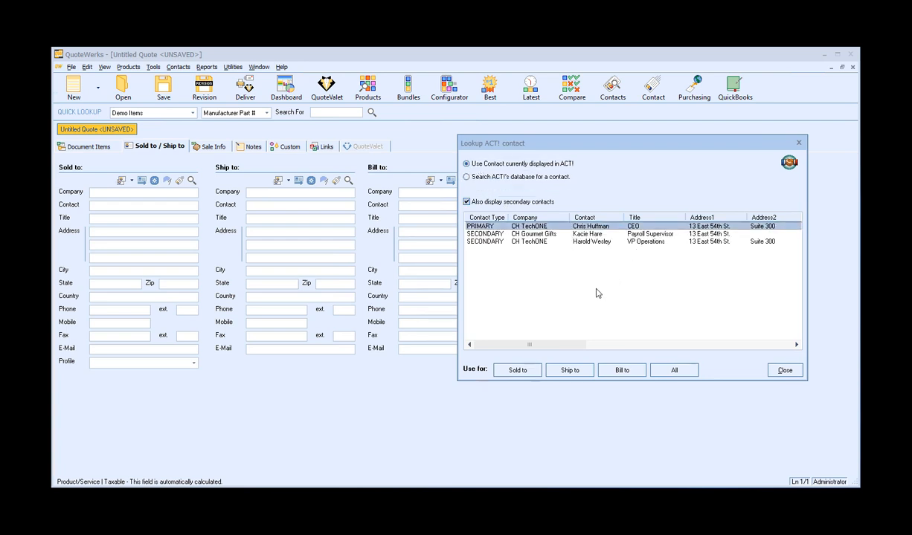
click(683, 374)
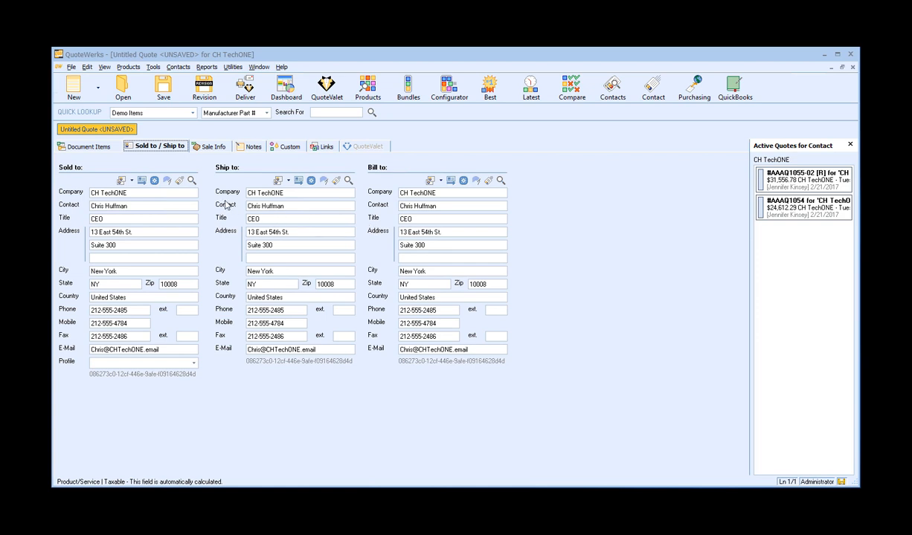
Insert a section header named Phase 1: above the first line of the quote's document items.
click(92, 147)
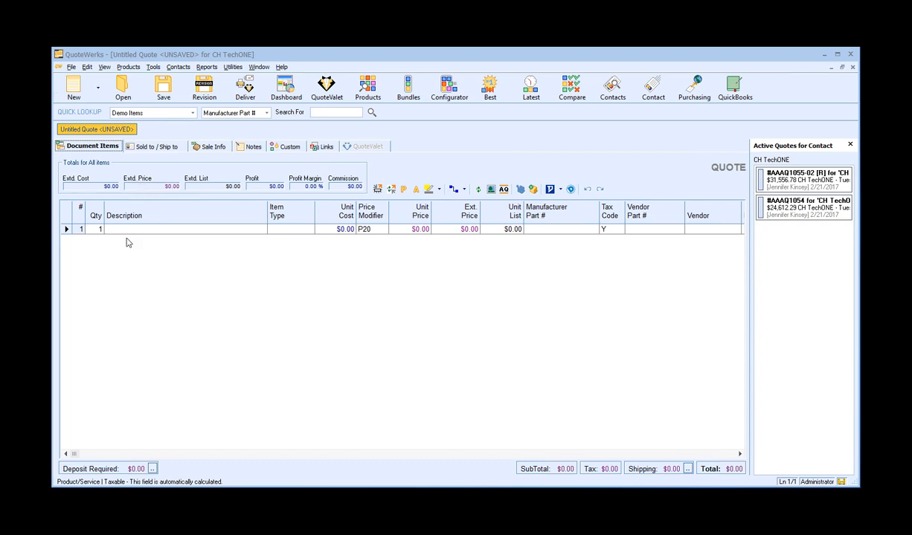
click(67, 229)
right_click(67, 229)
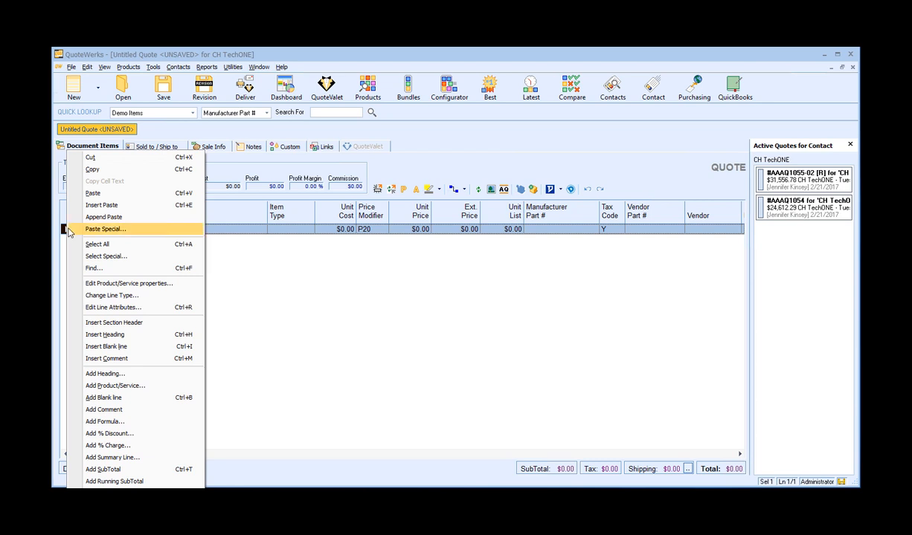
click(165, 327)
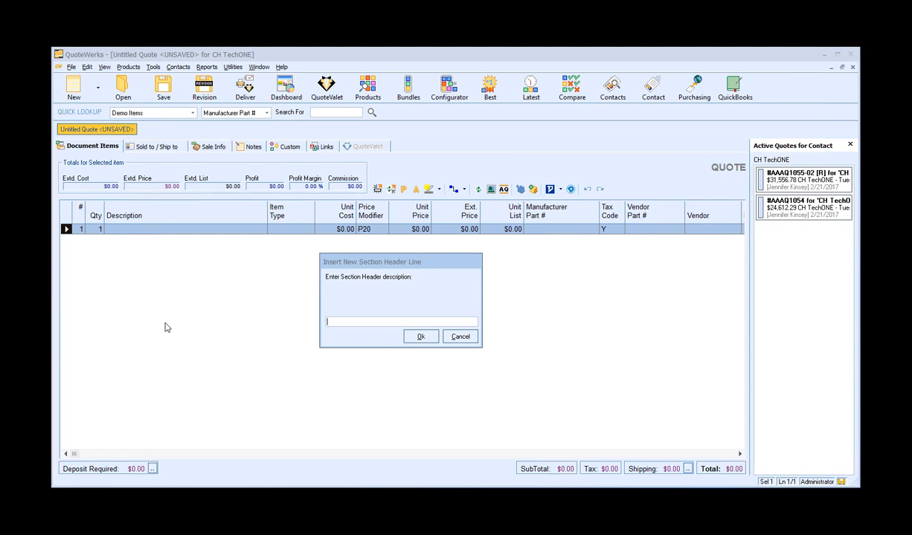
text(Phase 1L)
key(BackSpace)
text(:)
key(Return)
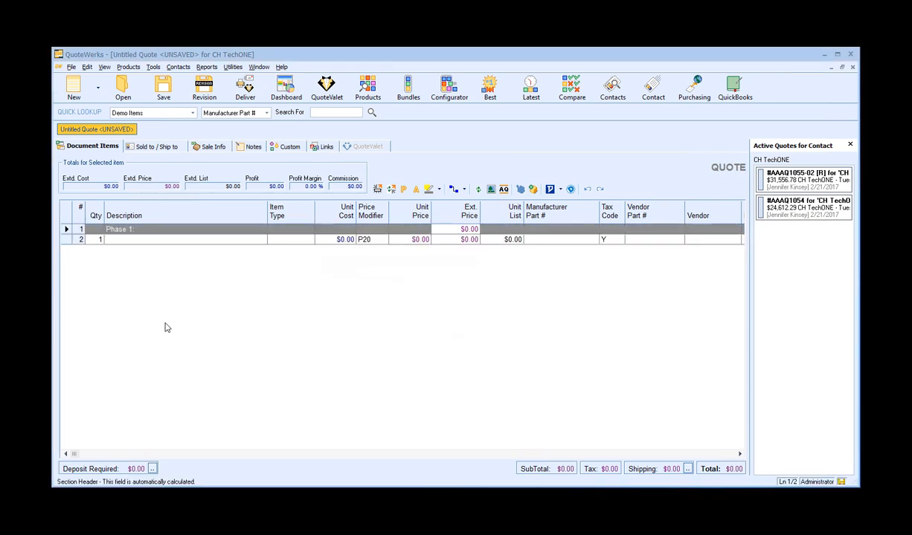
Insert a second section header named Phase 2: above the blank item line.
right_click(67, 238)
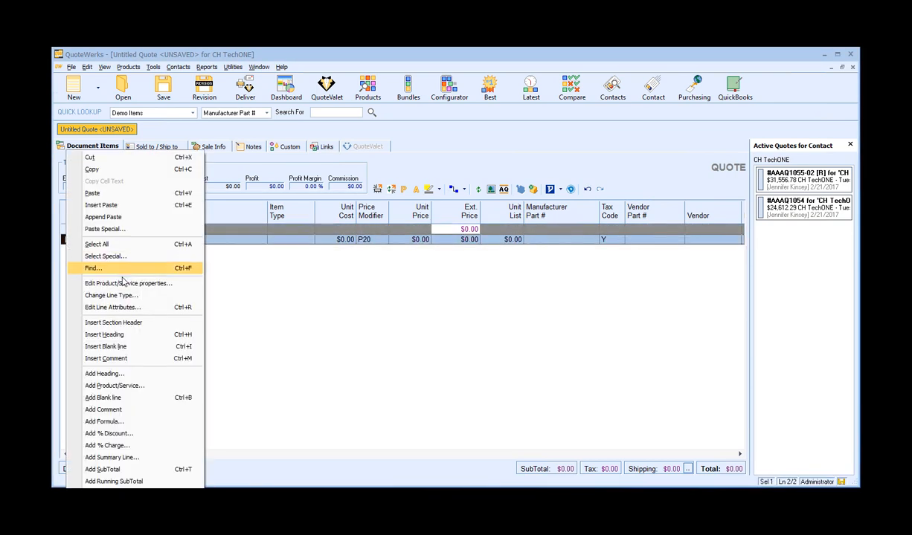
click(147, 322)
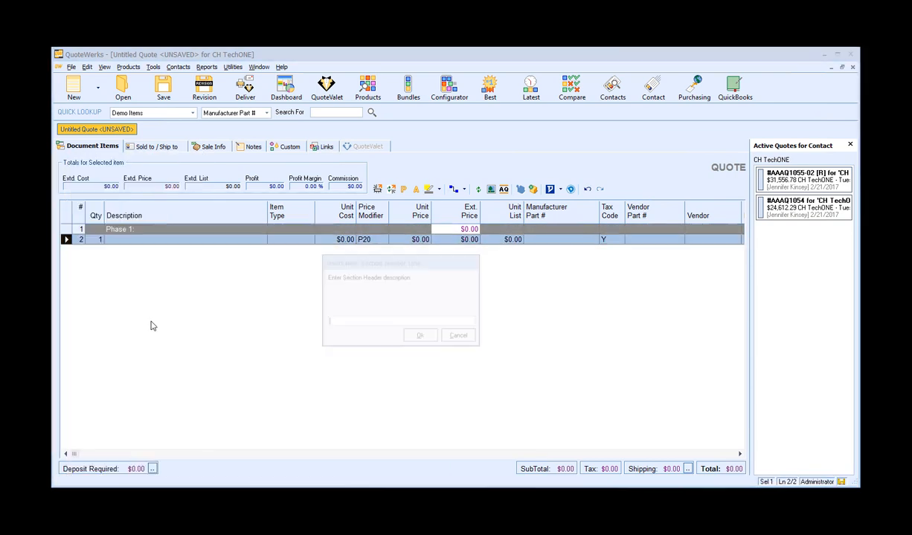
text(Phase 2:)
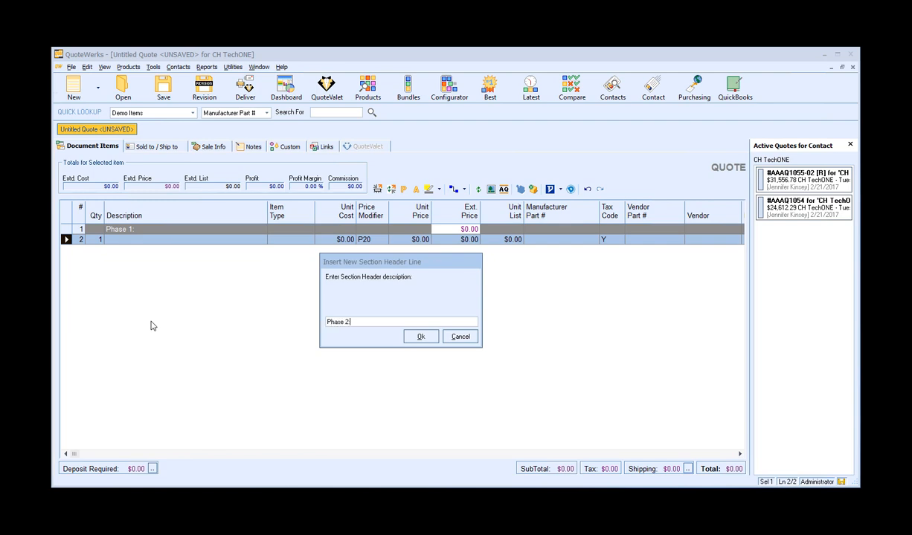
key(Return)
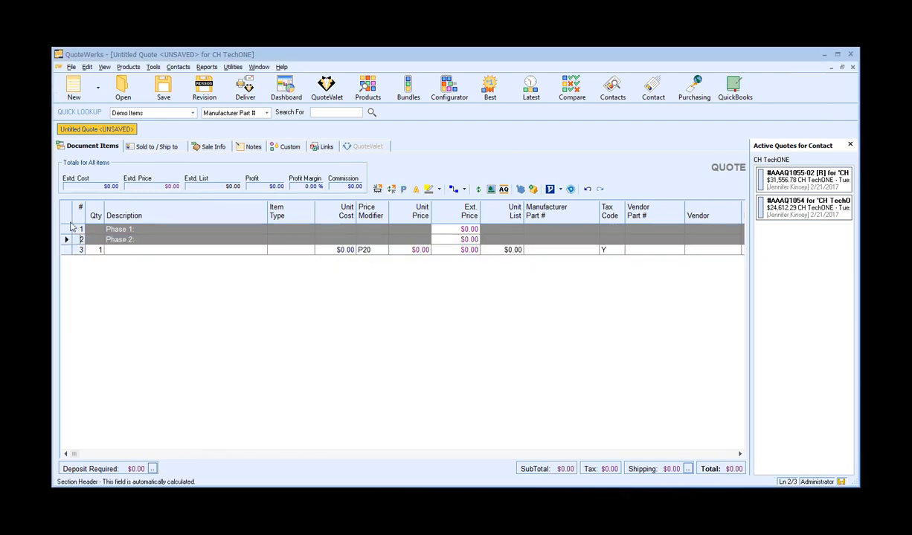
Insert a section header named Optional Items and delete the empty item line below the headers.
right_click(66, 248)
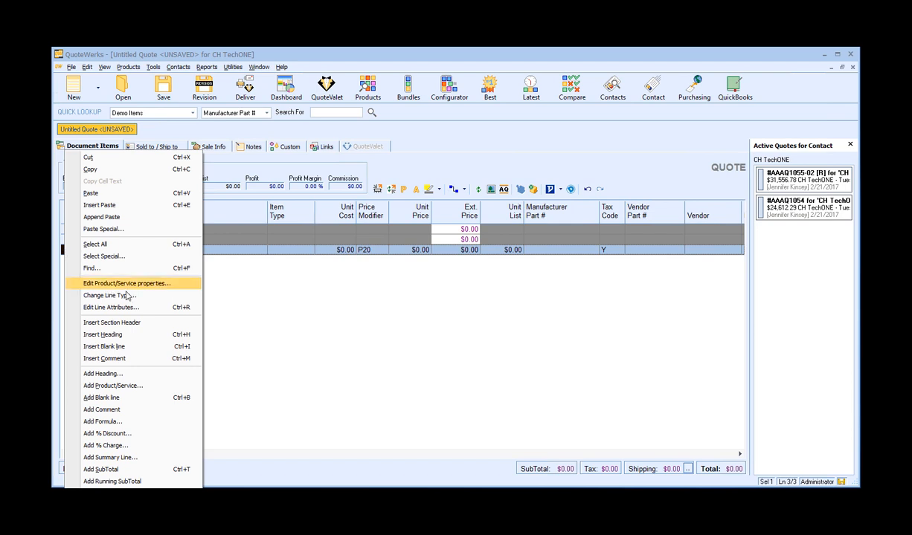
click(155, 324)
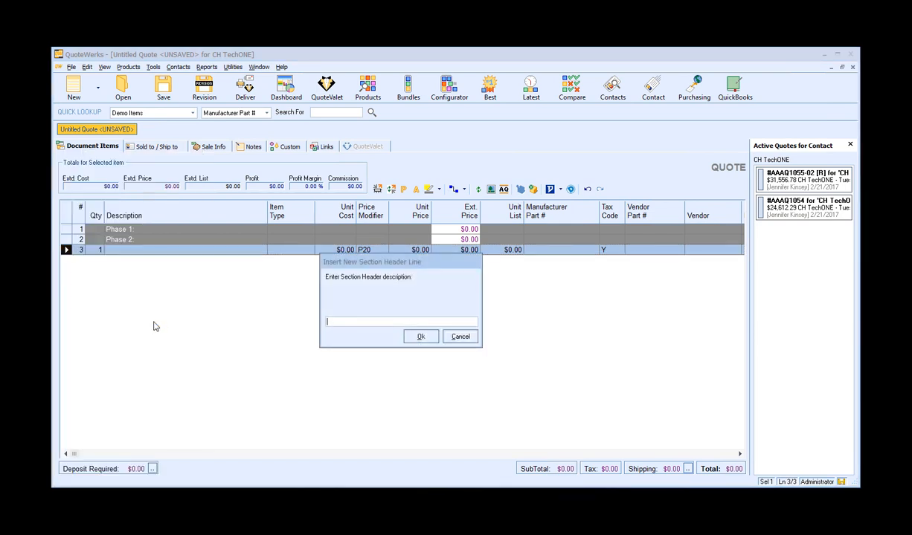
text(Optional Items)
key(Return)
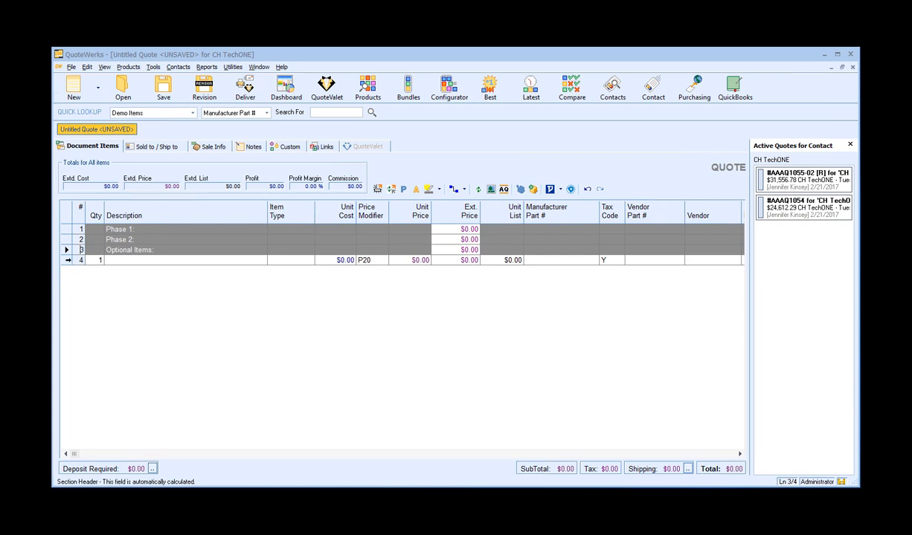
click(68, 260)
key(Delete)
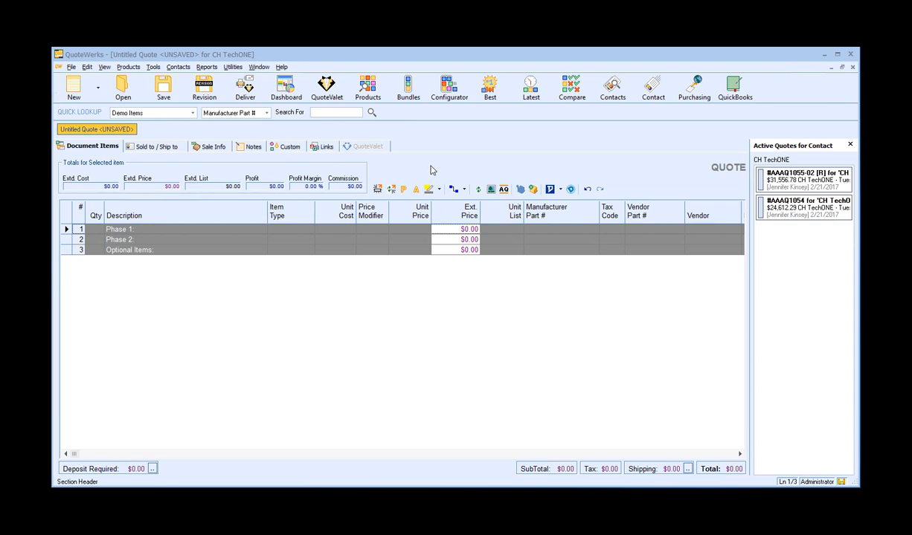
Show all Demo Items in the product lookup and add all five products to the quote.
click(373, 88)
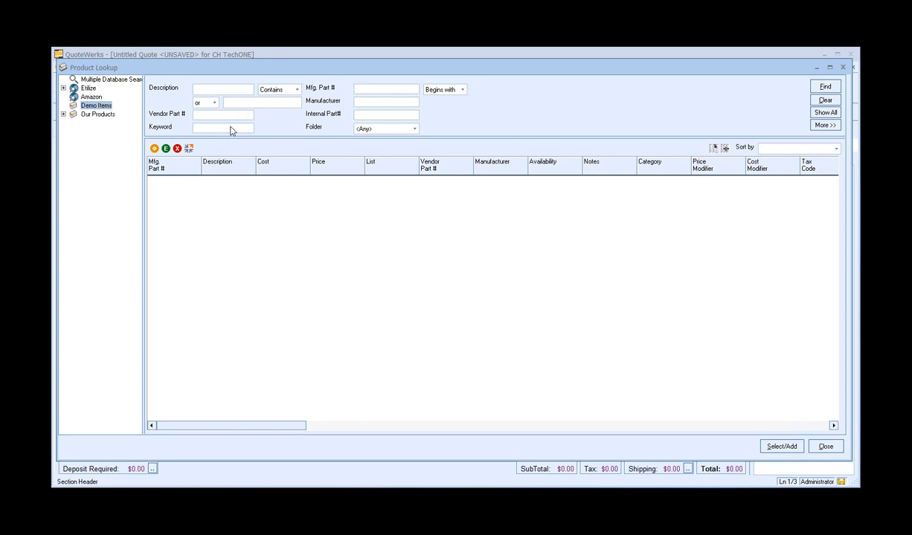
click(826, 114)
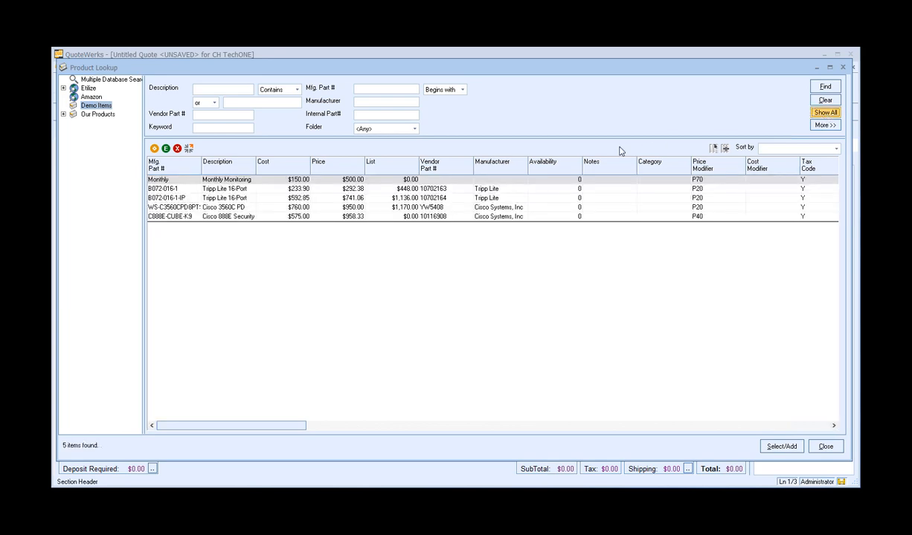
click(270, 218)
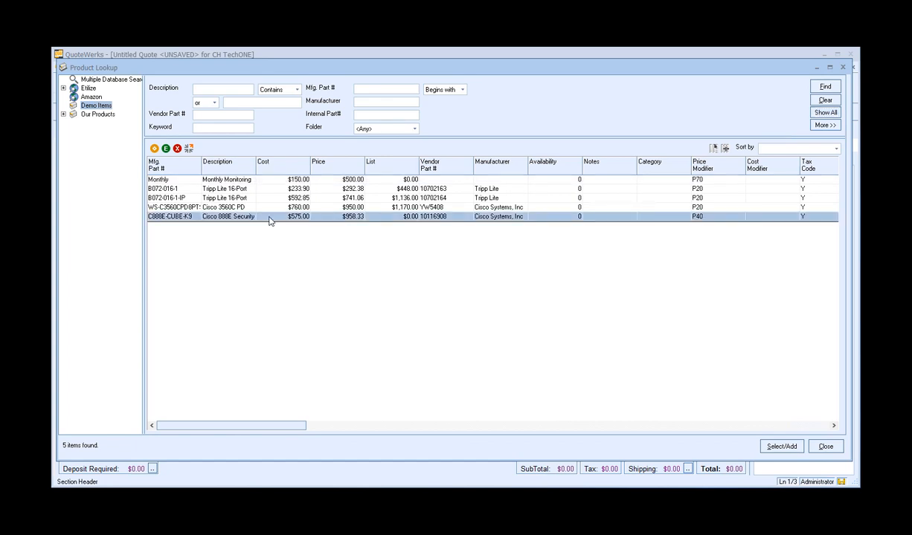
shift+click(262, 211)
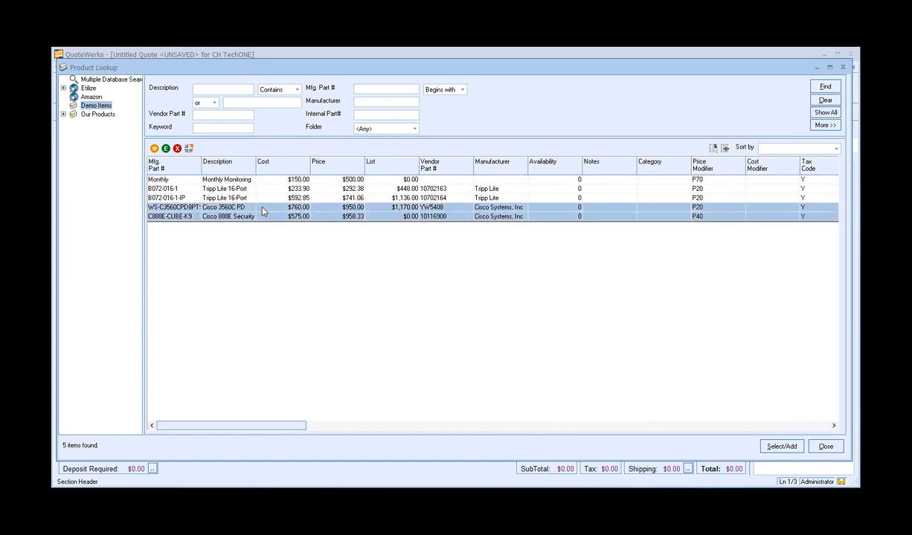
shift+click(266, 198)
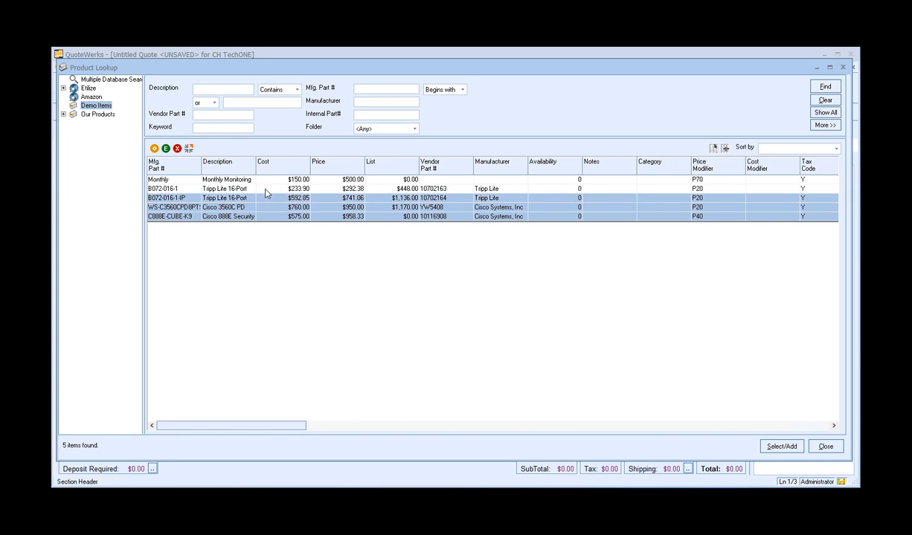
shift+click(265, 190)
shift+click(255, 179)
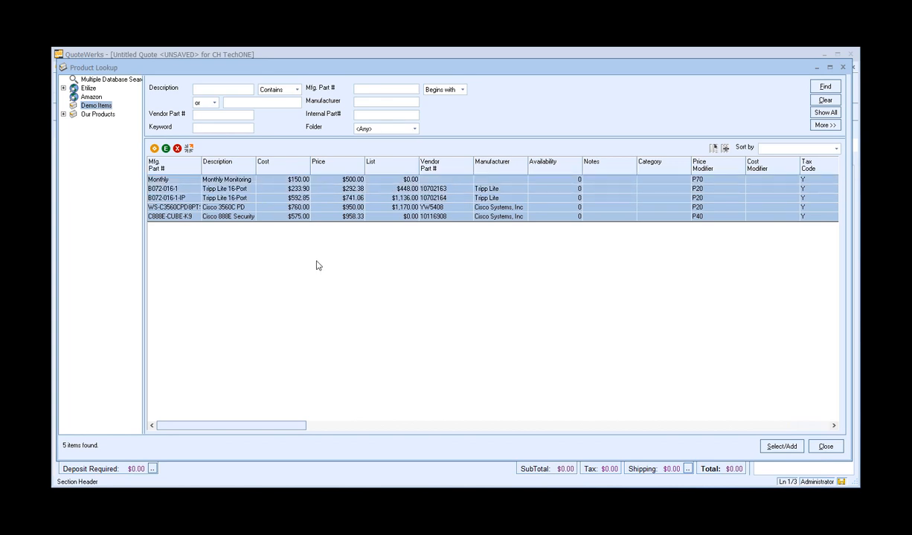
click(798, 448)
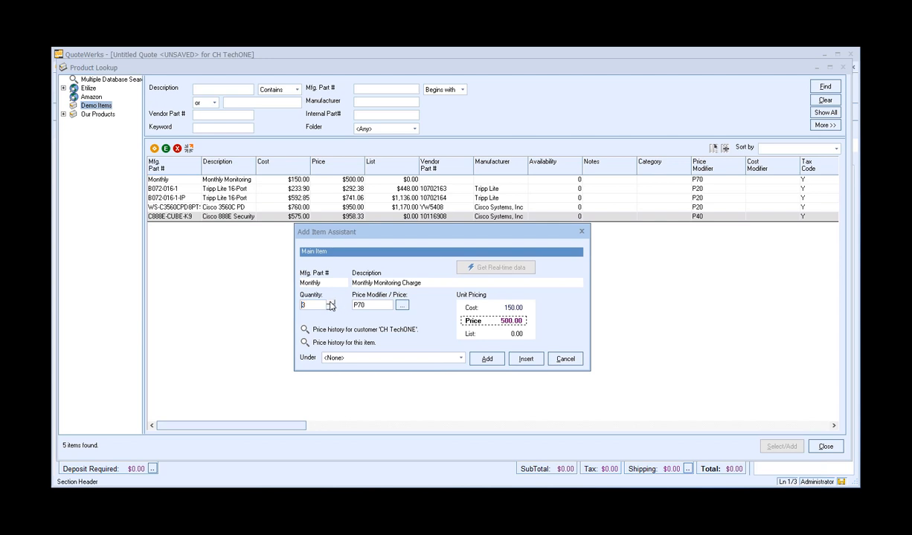
Set the Monthly Monitoring item's price modifier to 70 margin points.
key(Tab)
text(350.0)
click(403, 306)
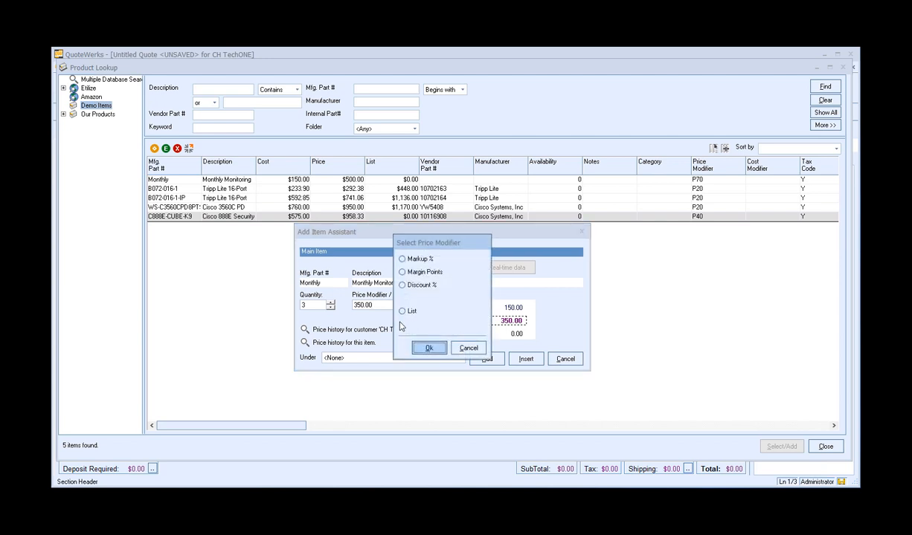
click(402, 259)
text(70)
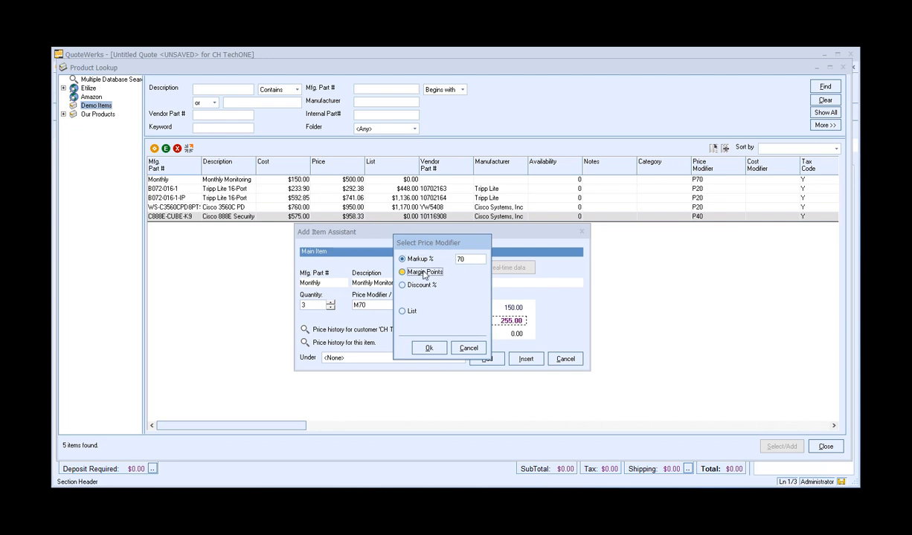
click(424, 274)
text(70)
click(429, 348)
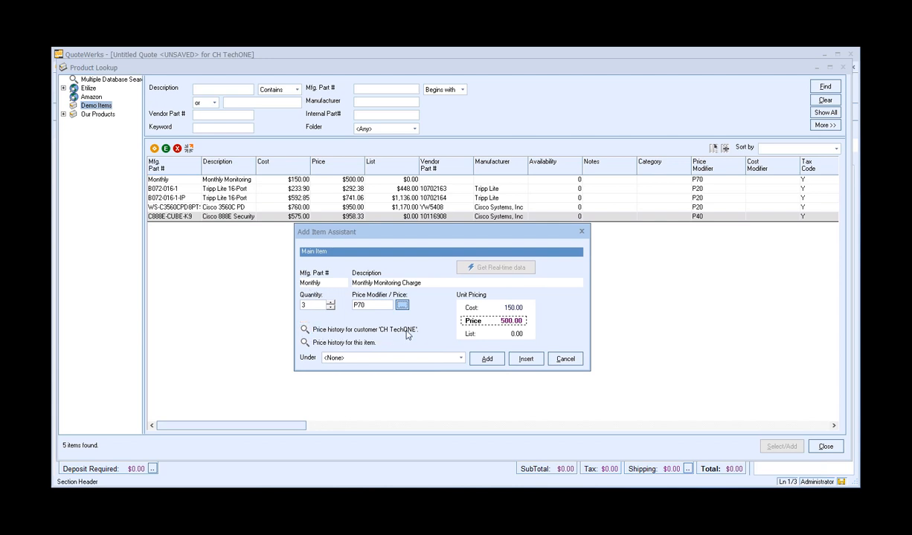
Review the item's price history for customer CH TechONE and then for all customers.
click(304, 329)
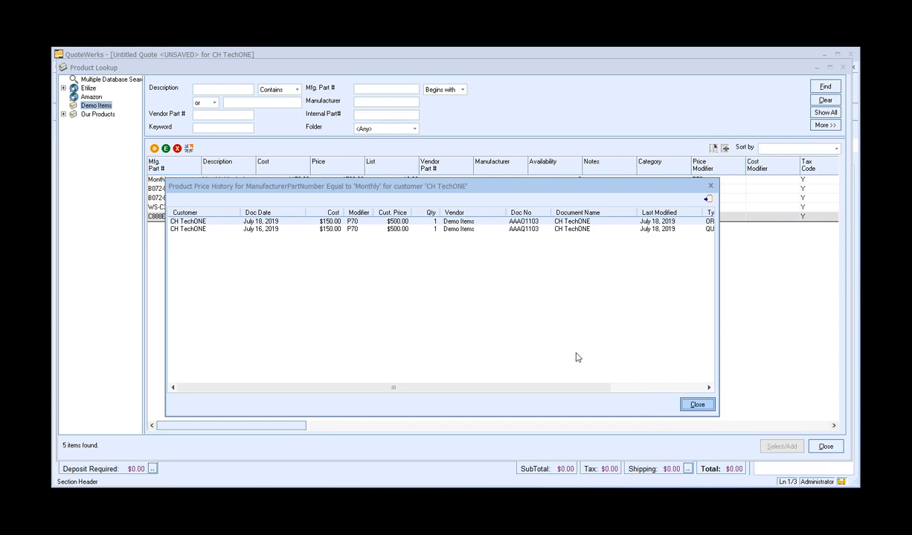
click(695, 404)
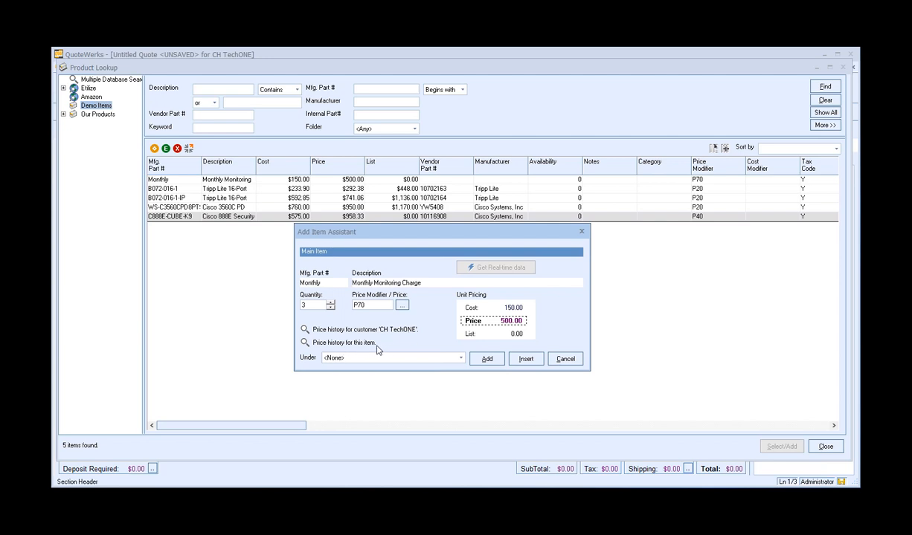
click(304, 342)
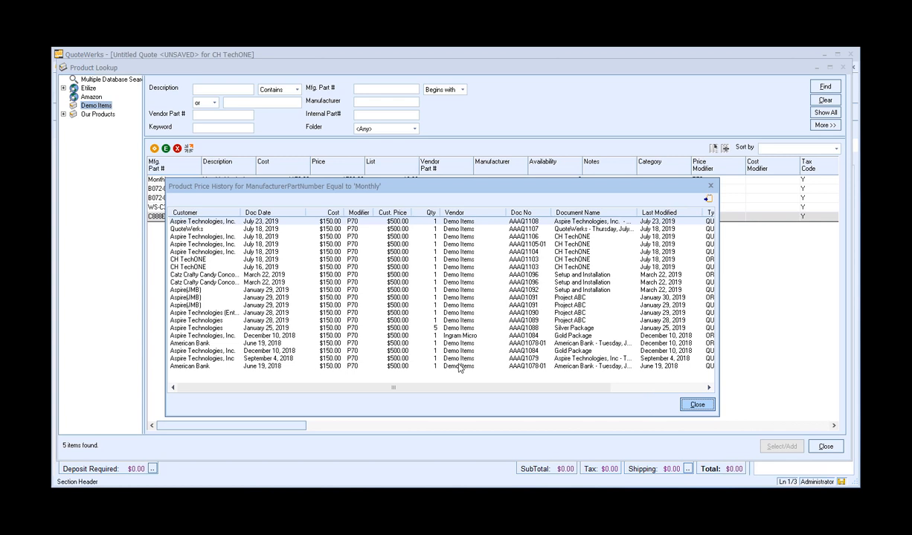
Add the Monthly Monitoring item to the quote under the Phase 2 section.
click(696, 405)
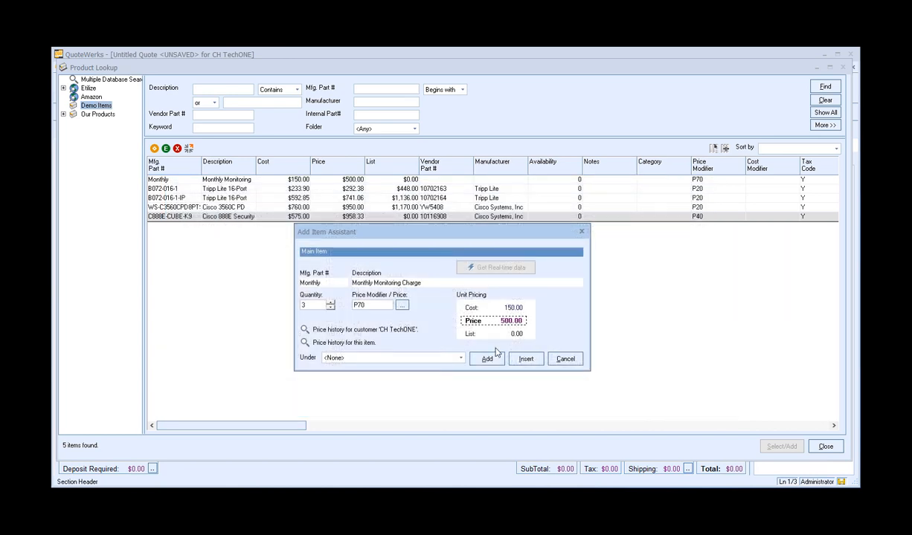
click(455, 360)
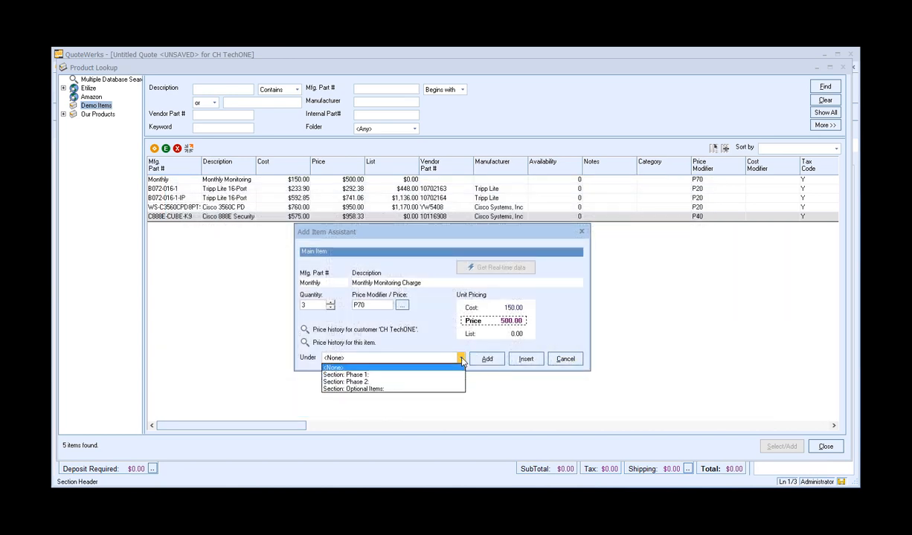
click(374, 381)
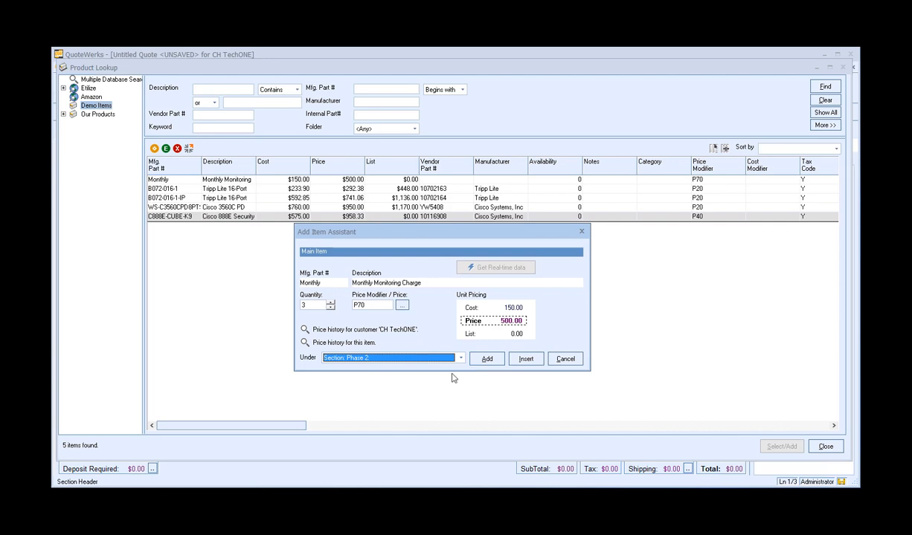
click(488, 360)
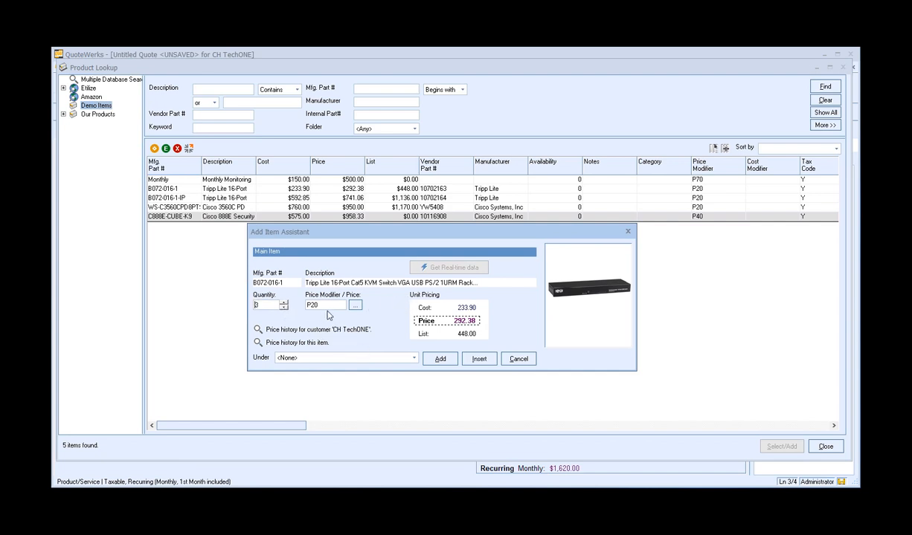
Set the Tripp Lite 16-Port KVM switch's price to 300 and add it under the Phase 1 section.
key(Tab)
text(300)
click(342, 358)
click(342, 375)
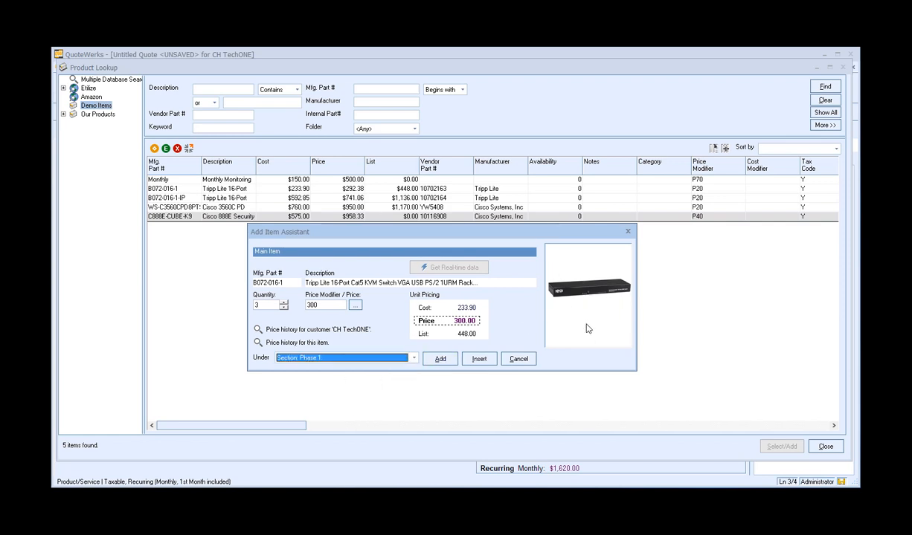
click(450, 361)
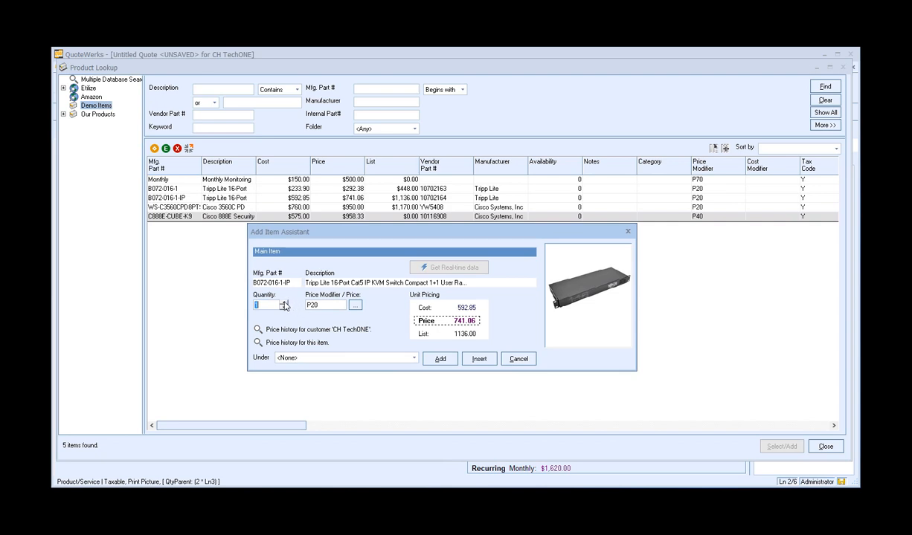
Add the Tripp Lite 16-Port IP KVM switch with quantity 3 under the Phase 1 section.
click(297, 358)
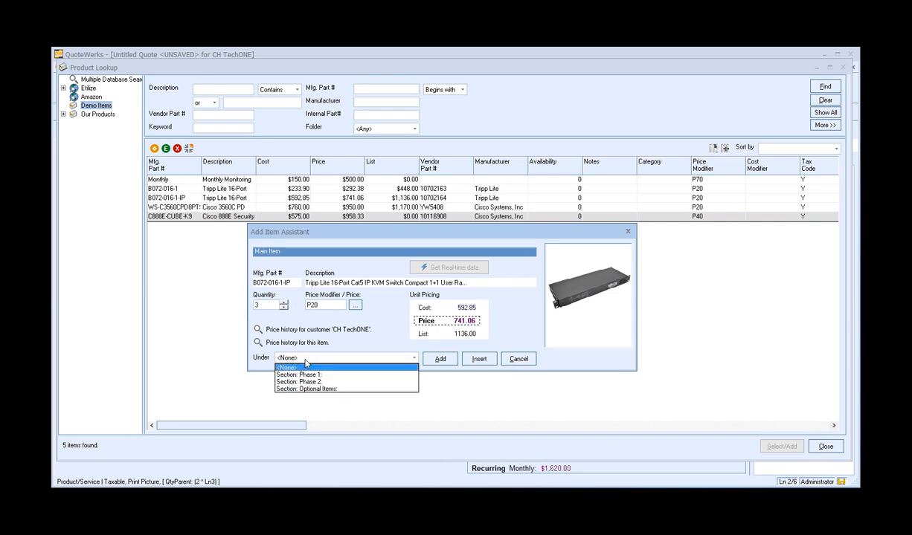
click(307, 375)
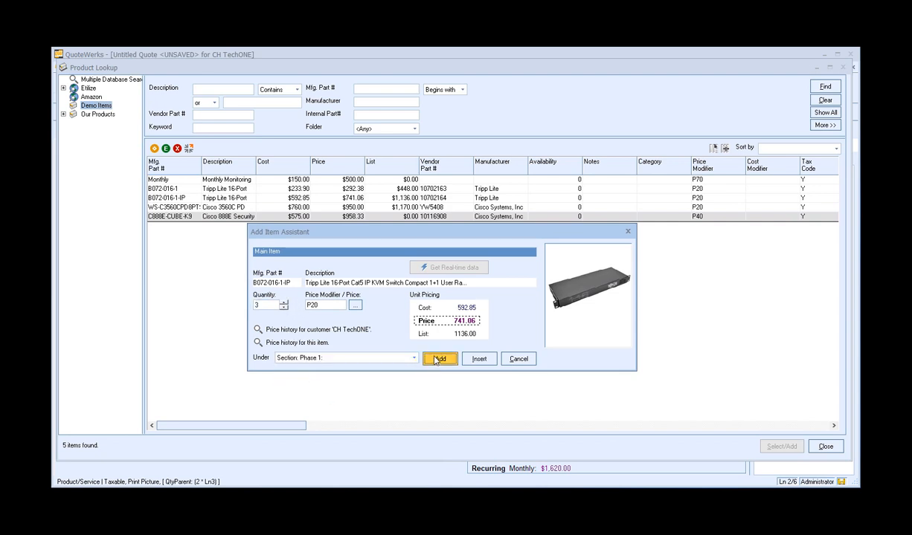
click(440, 359)
Add the Cisco 3560C PD switch with quantity 2 under the Optional Items section.
text(2)
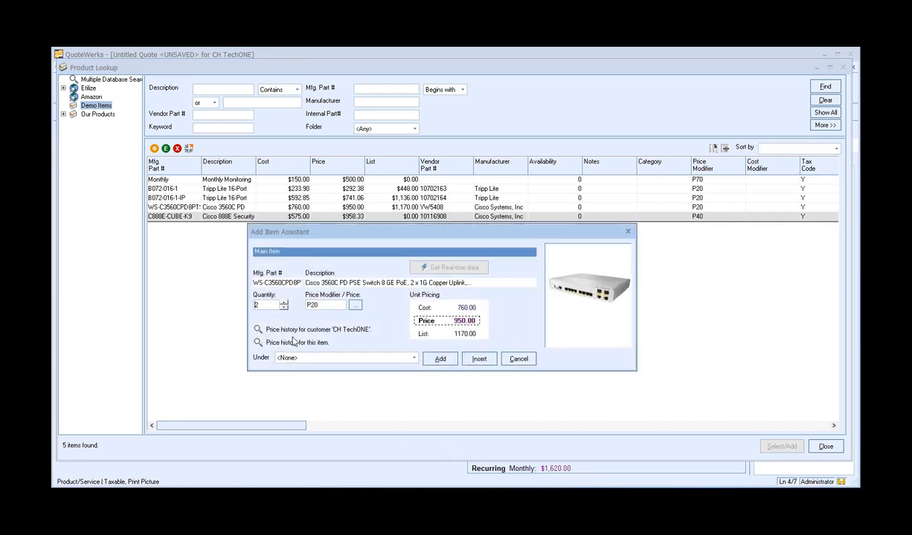
click(300, 360)
click(296, 374)
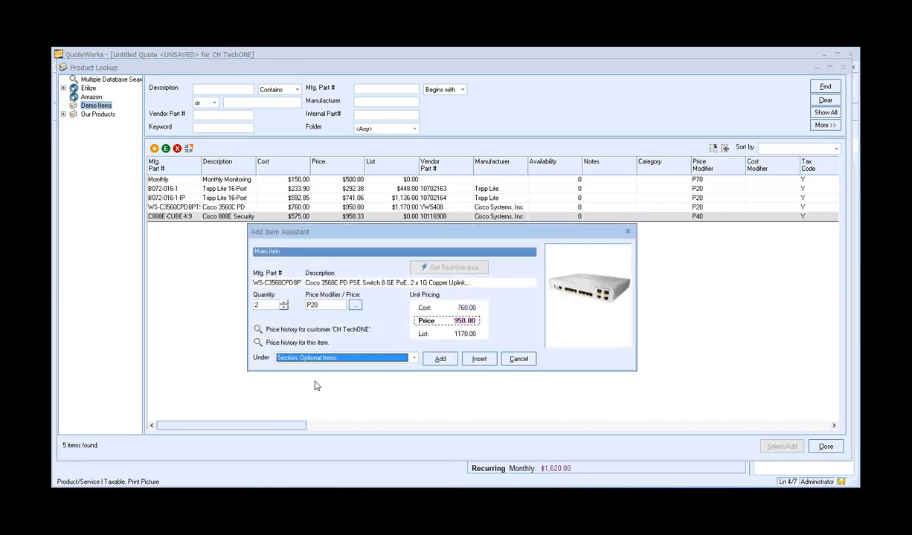
click(440, 359)
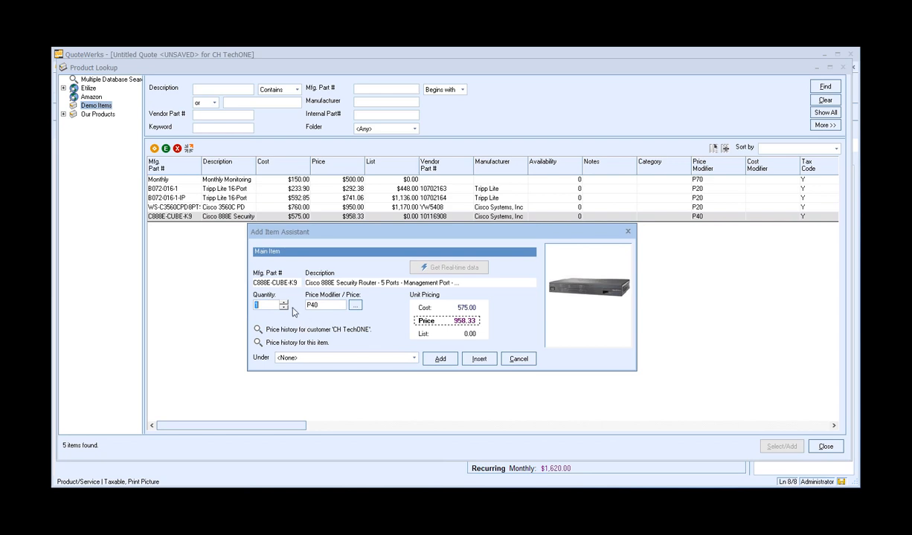
Add the Cisco 888E Security Router with quantity 2 under the Phase 2 section and close the product lookup.
text(2)
click(302, 358)
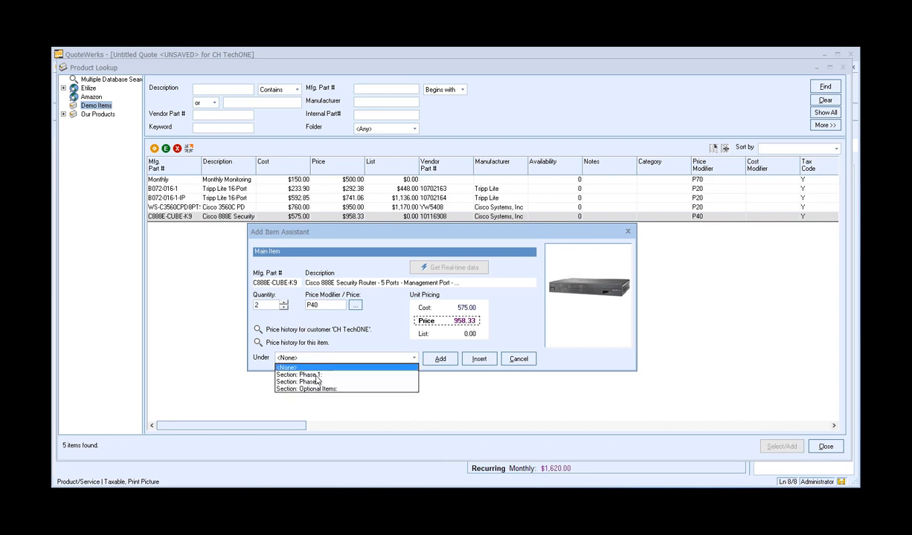
click(317, 382)
click(438, 359)
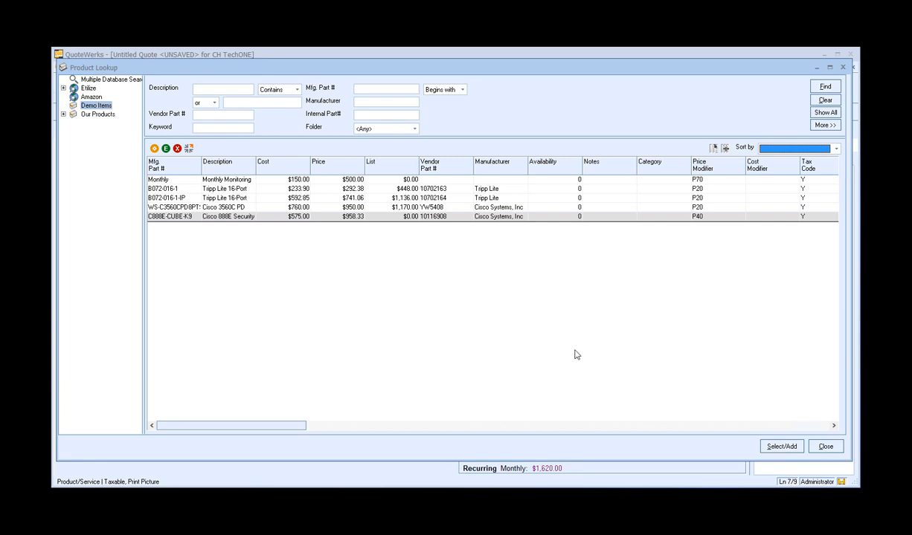
click(825, 447)
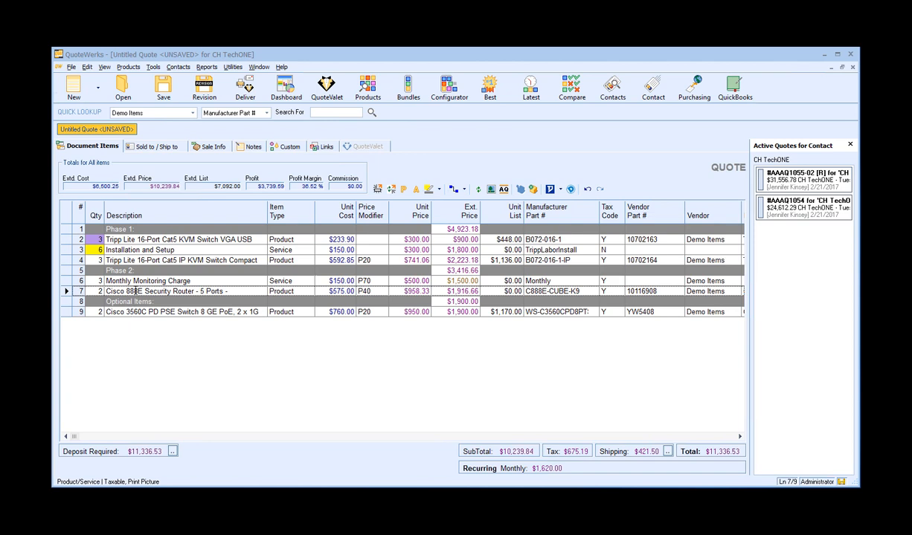
Shorten the Tripp Lite 16-Port KVM switch's description by deleting everything after 'Rackmount'.
click(192, 240)
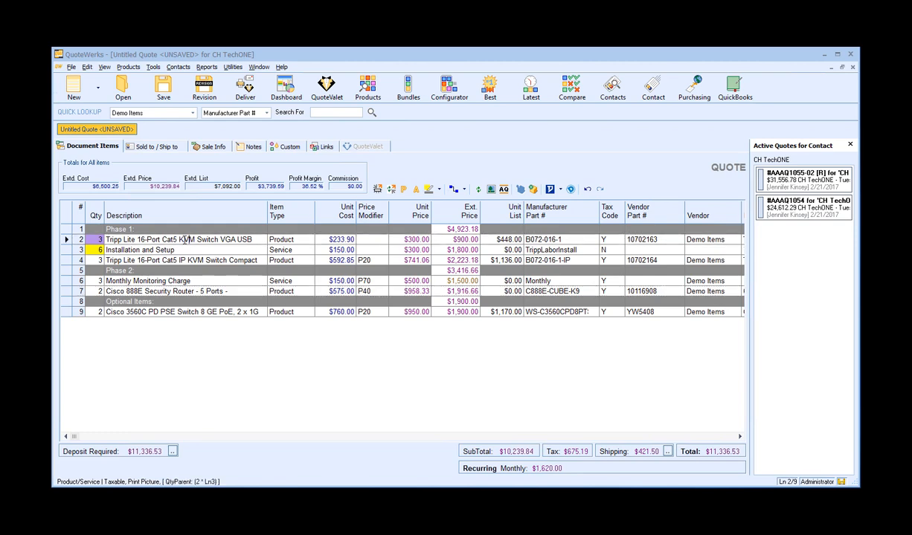
double_click(184, 239)
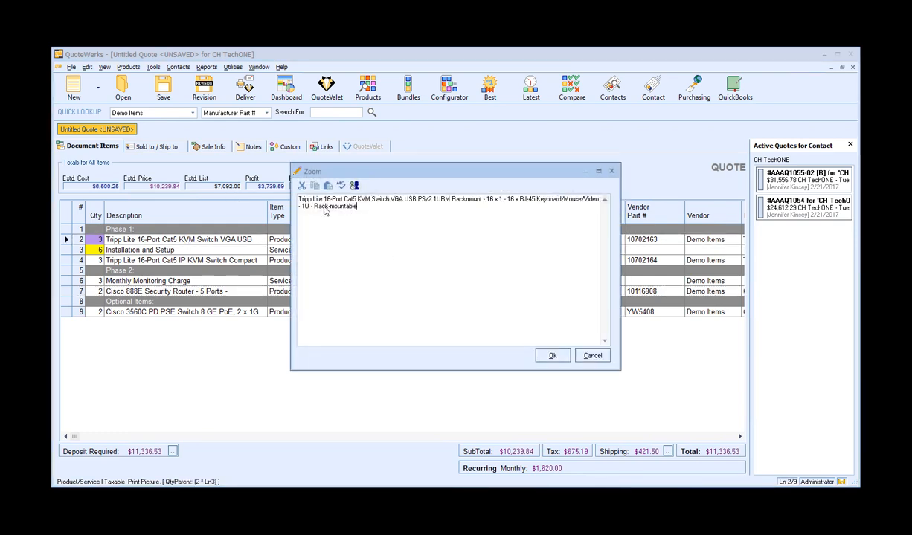
shift+click(484, 199)
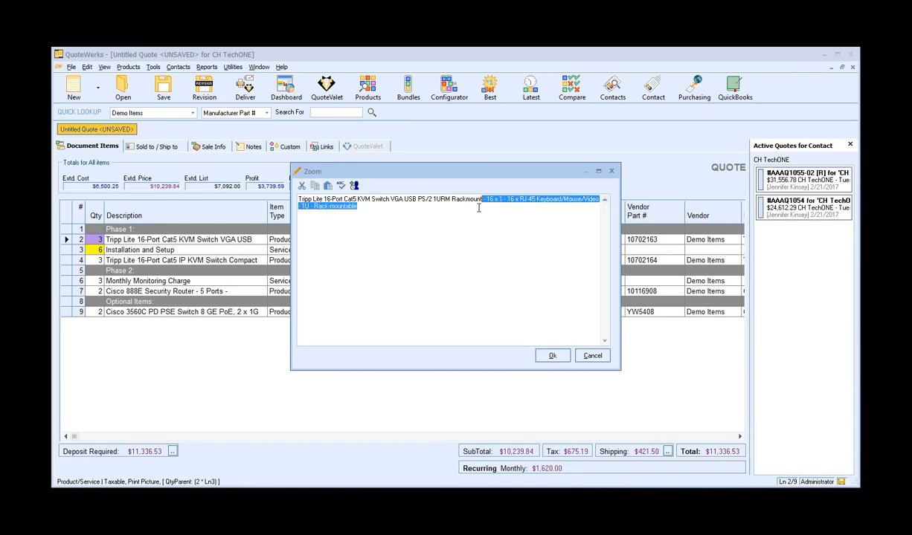
key(Delete)
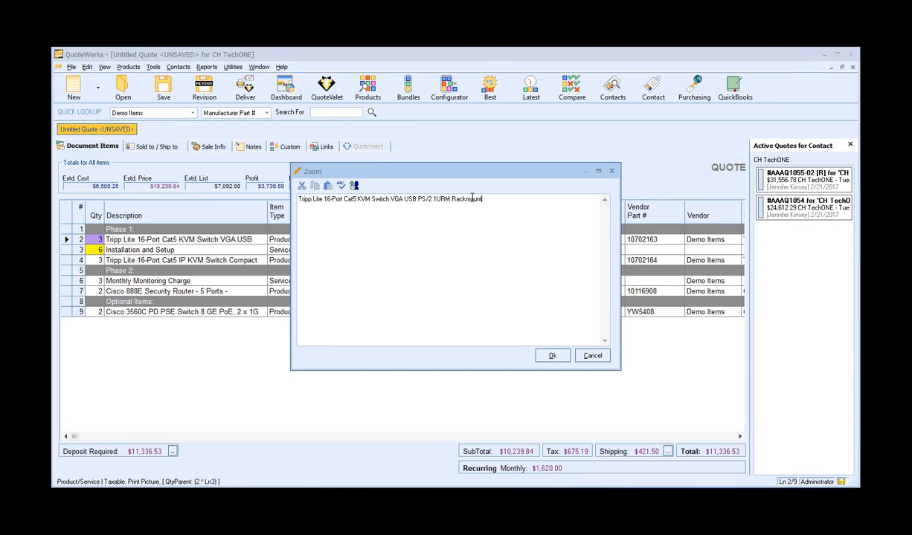
click(550, 355)
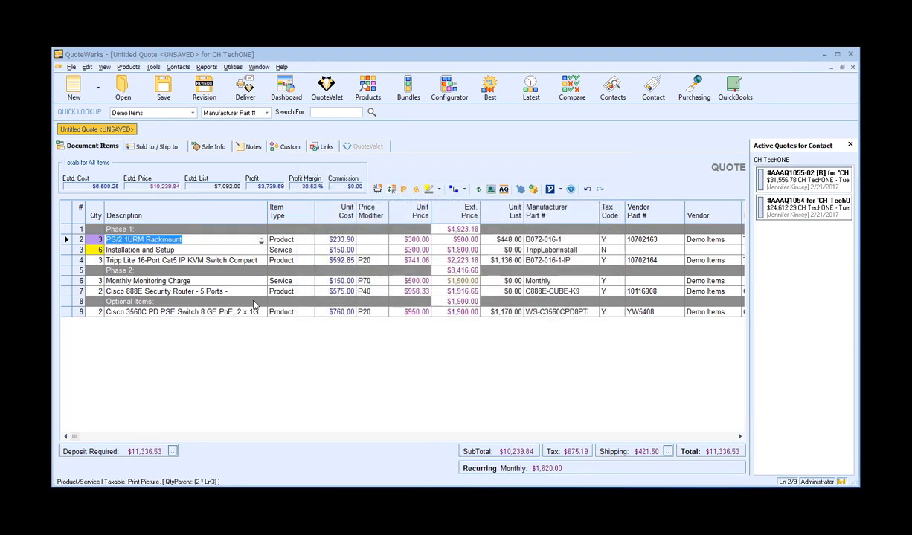
click(186, 240)
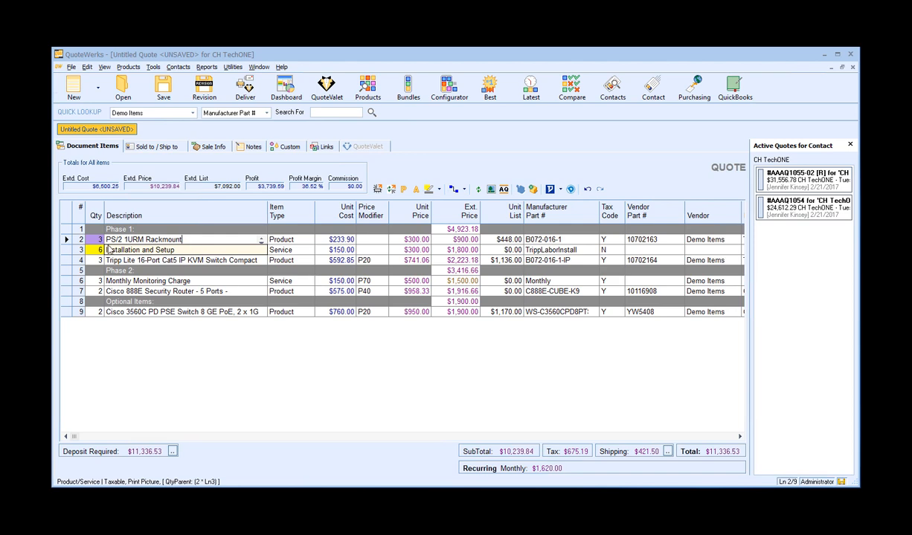
click(100, 240)
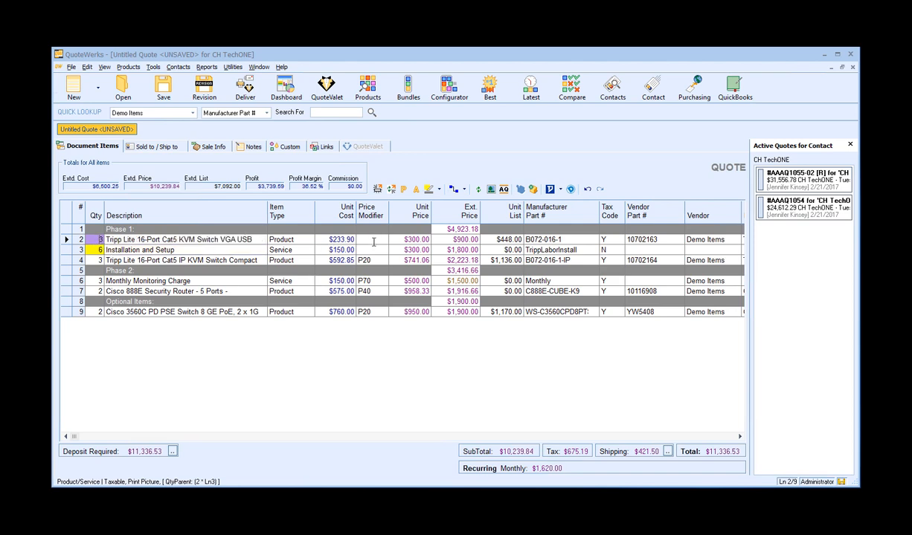
Reorder lines: move Installation and Setup into the Phase 2 section and the Cisco 888E router into Phase 1.
click(153, 250)
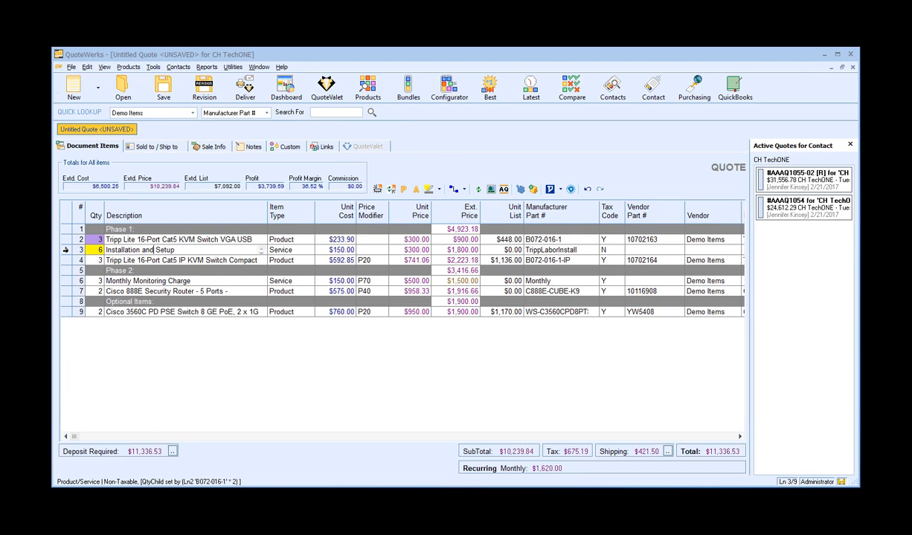
click(65, 250)
drag(66, 265, 68, 292)
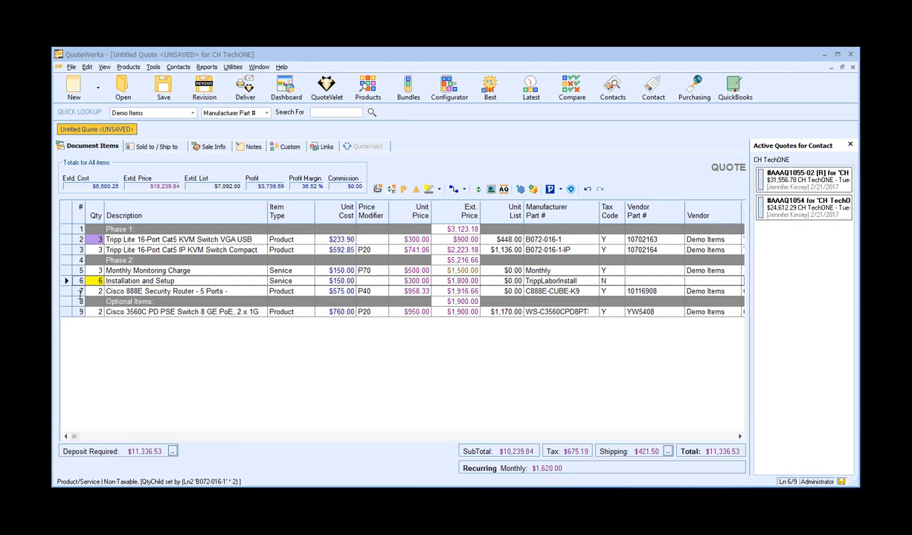
drag(66, 292, 68, 260)
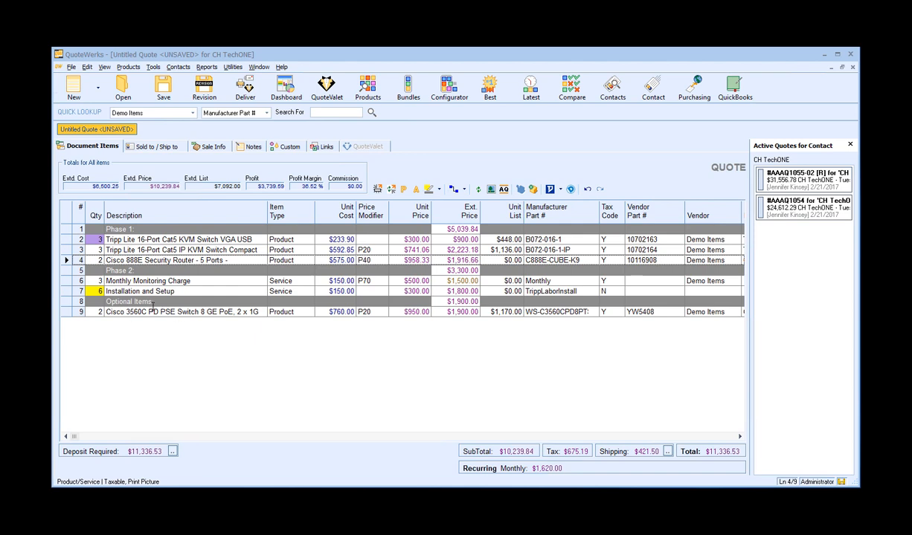
Mark the Cisco 3560C PD switch line as an optional item in its line attributes.
click(66, 312)
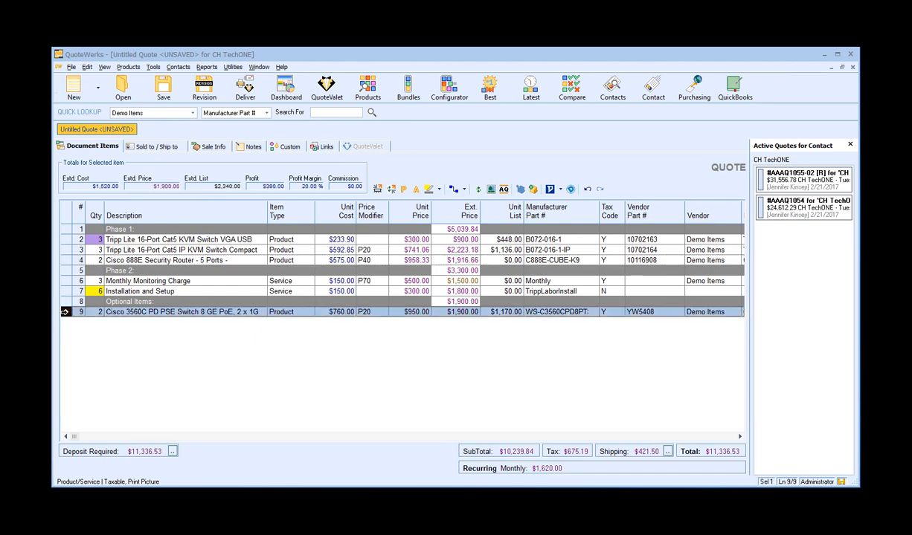
right_click(64, 314)
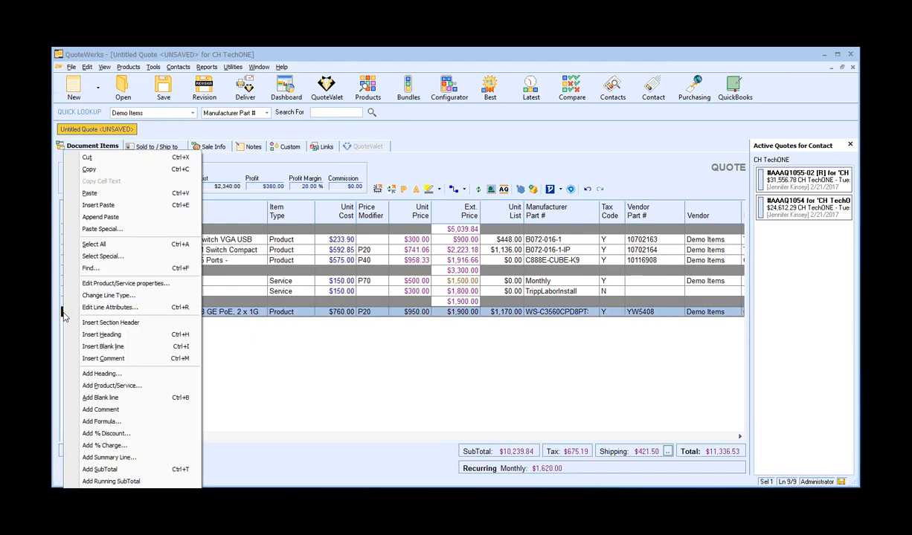
click(166, 308)
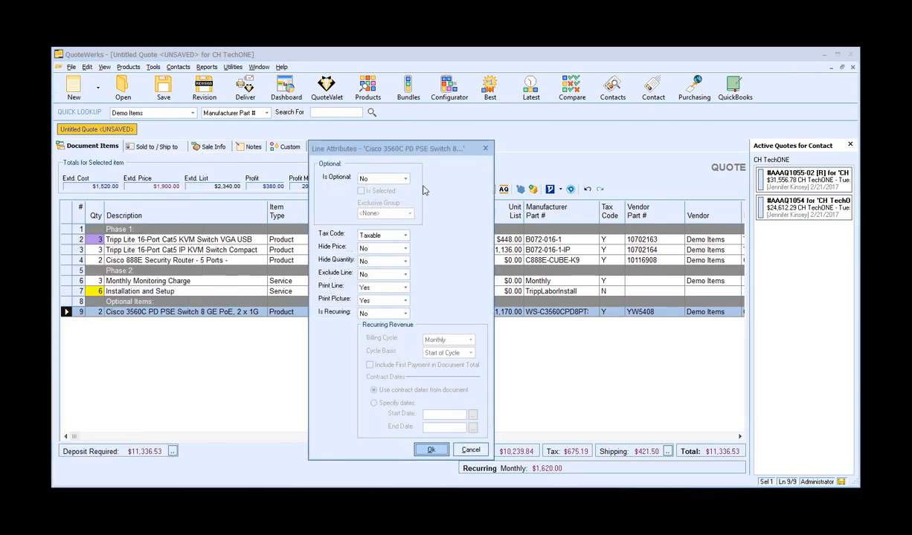
click(405, 179)
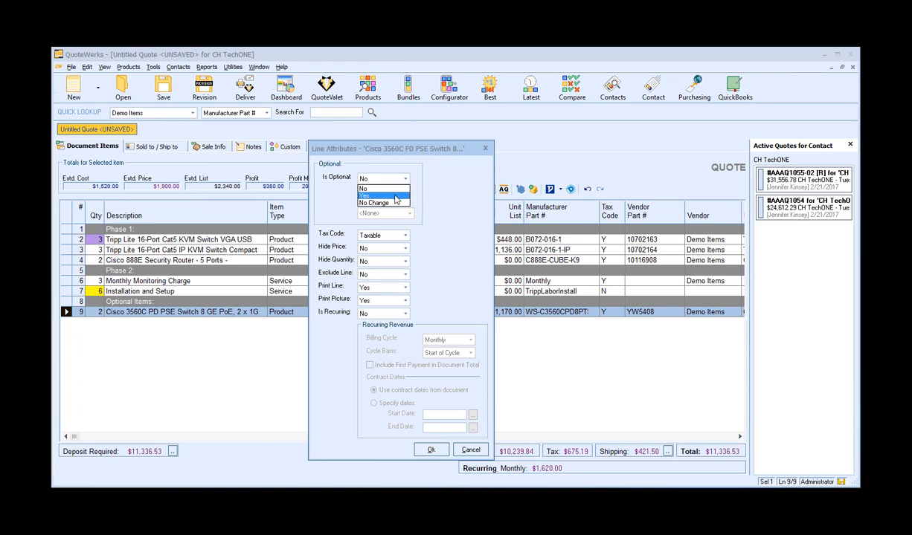
click(381, 195)
click(381, 193)
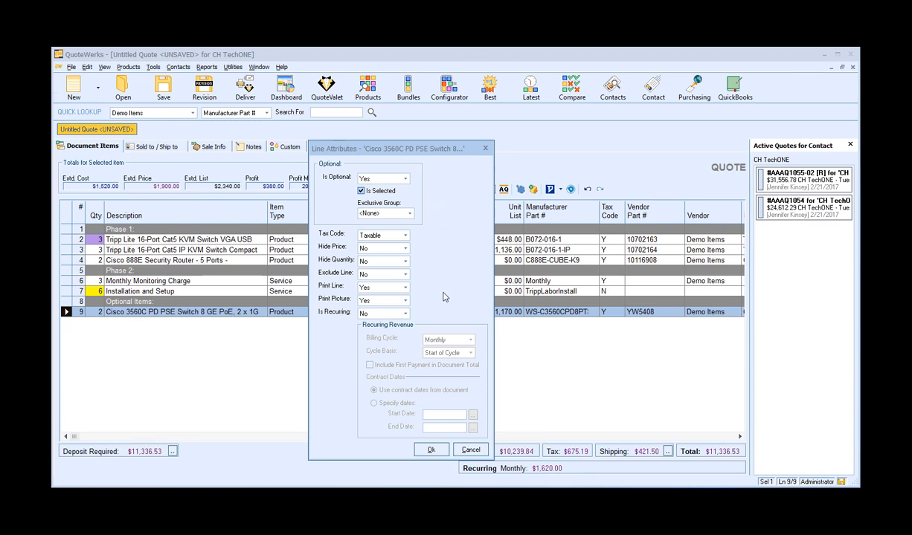
click(430, 452)
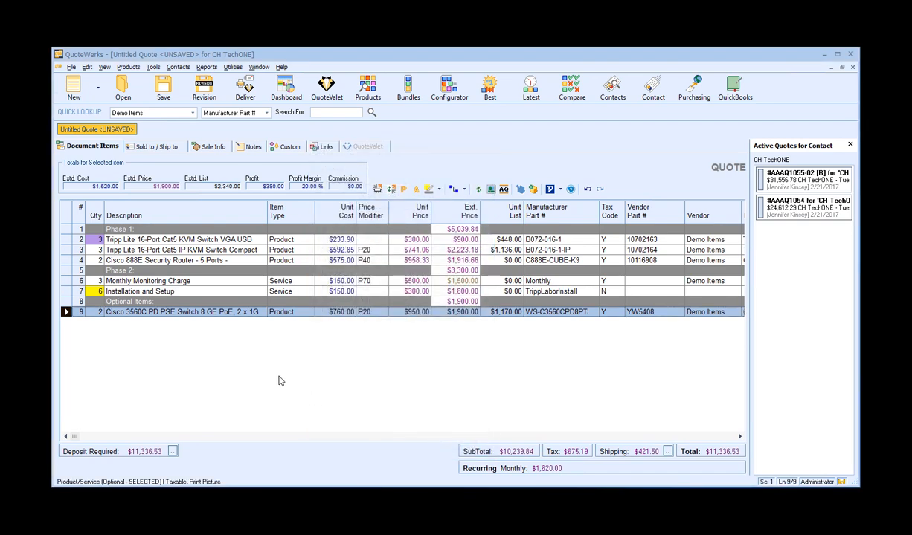
Start saving the quote with the name CH TechONE - Tuesday, July 30, 2019.
click(174, 280)
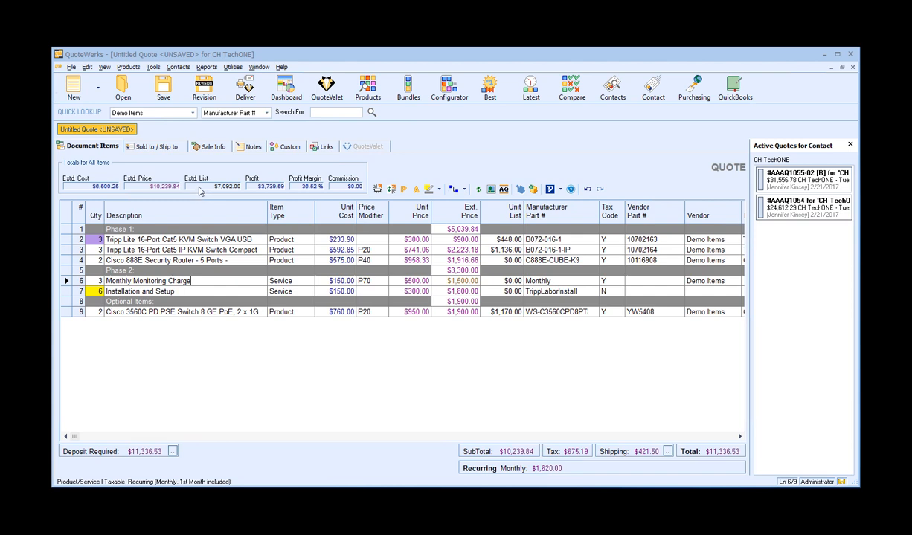
click(165, 86)
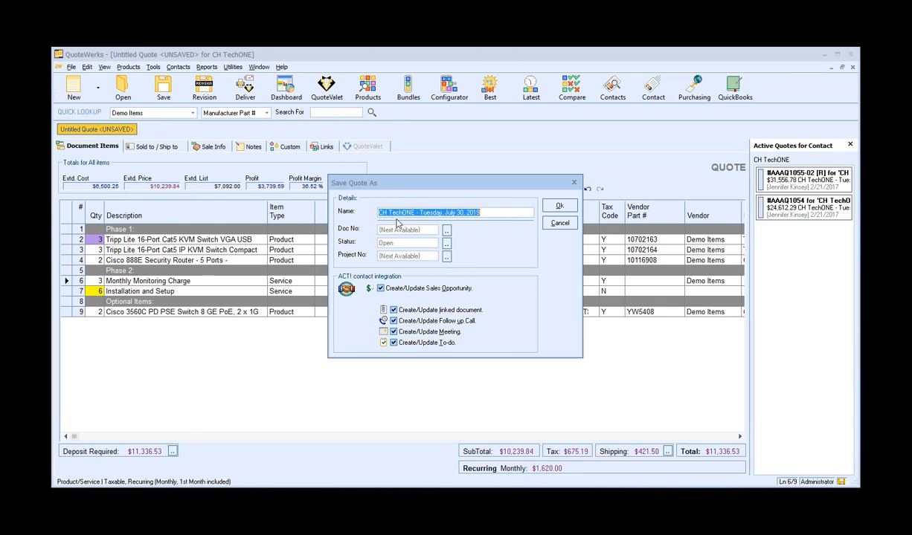
click(484, 213)
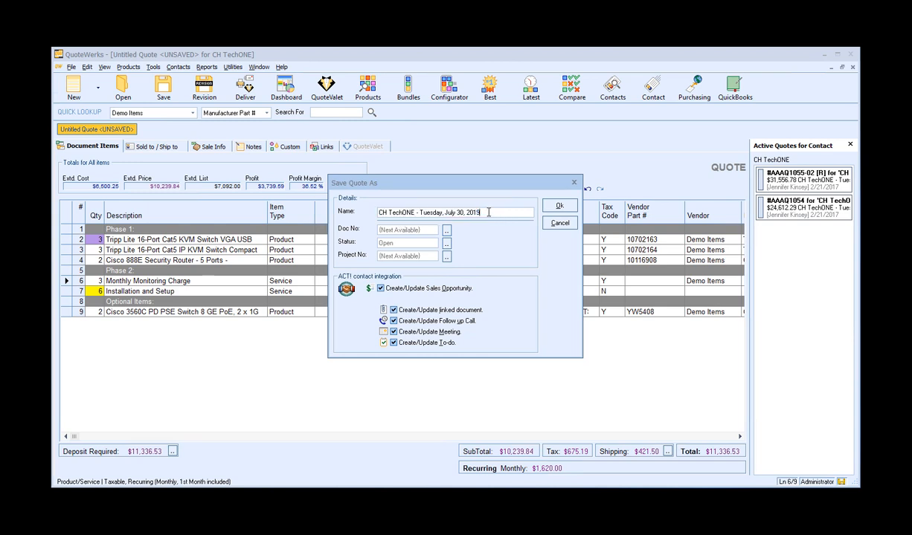
drag(415, 212, 375, 213)
drag(480, 212, 420, 213)
click(487, 212)
click(393, 343)
click(393, 332)
click(393, 321)
click(393, 309)
click(394, 309)
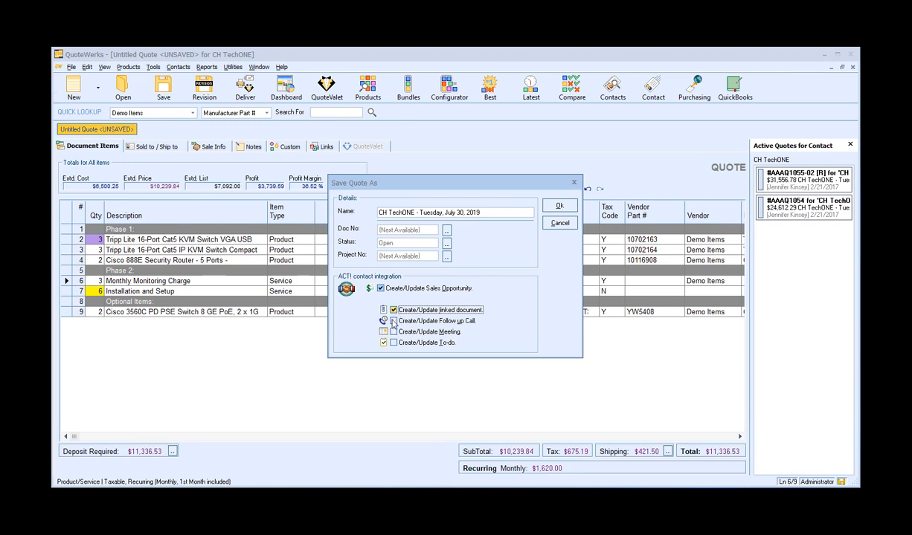
click(393, 320)
click(393, 331)
click(394, 342)
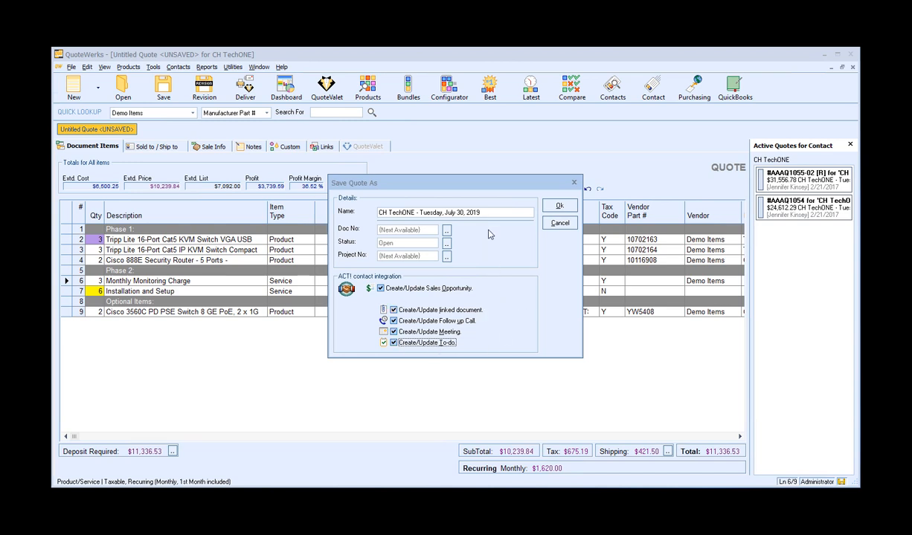
Confirm saving the quote and choose to create a new ACT! opportunity for it.
click(560, 206)
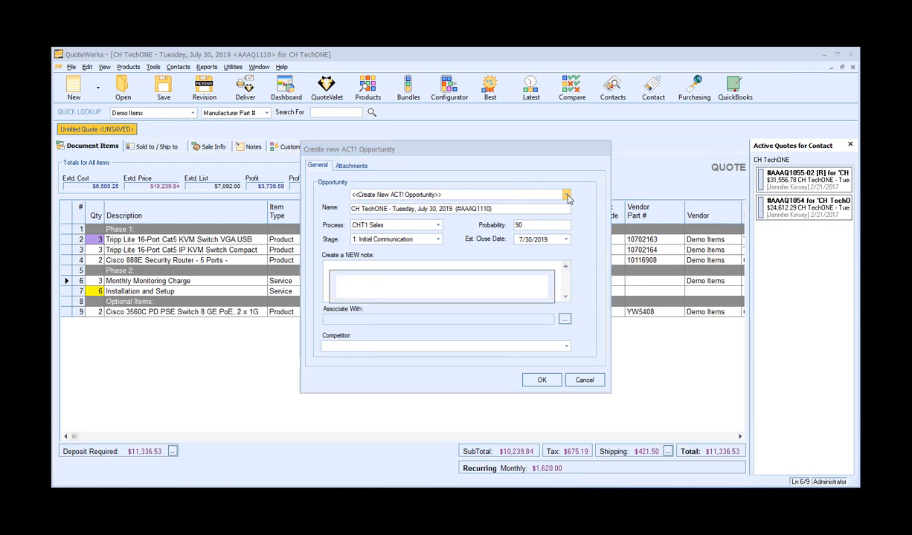
click(566, 195)
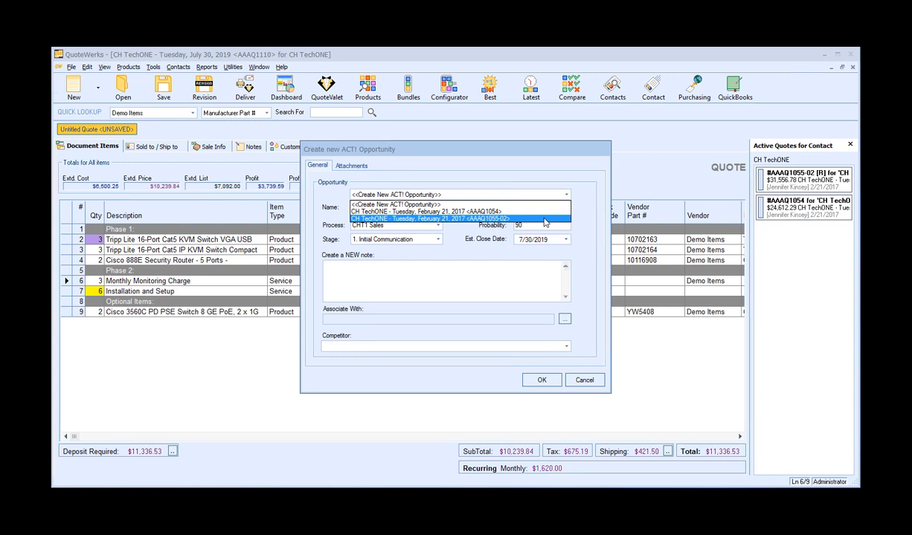
click(432, 206)
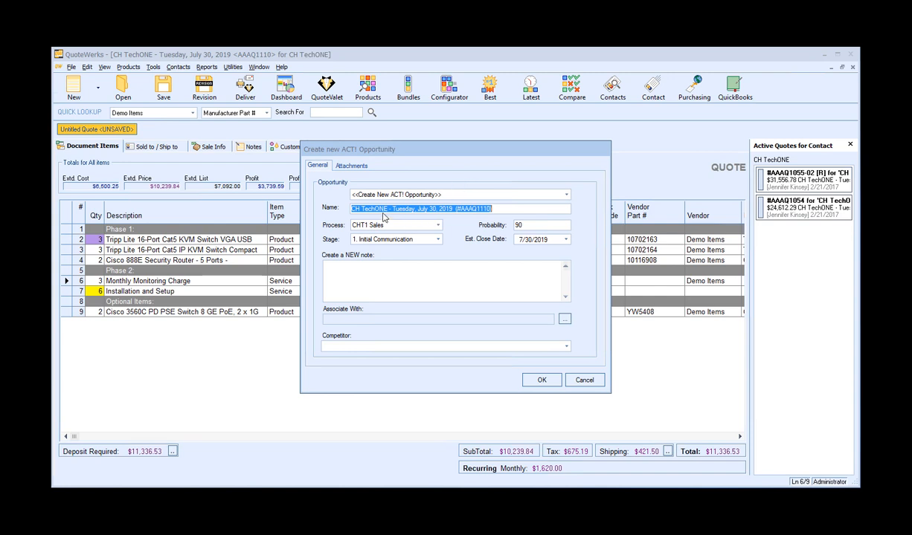
click(495, 209)
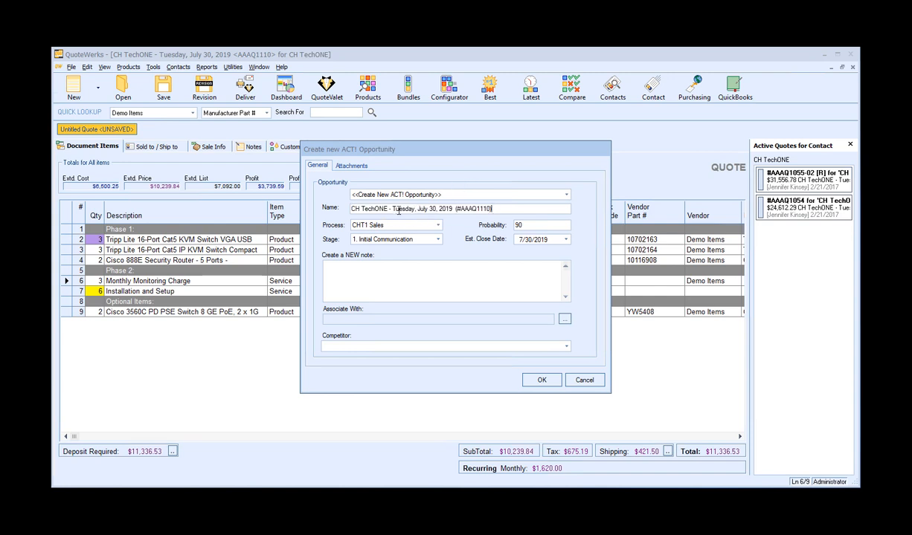
drag(394, 212, 455, 208)
click(501, 209)
text(- a)
key(BackSpace)
key(BackSpace)
key(BackSpace)
key(BackSpace)
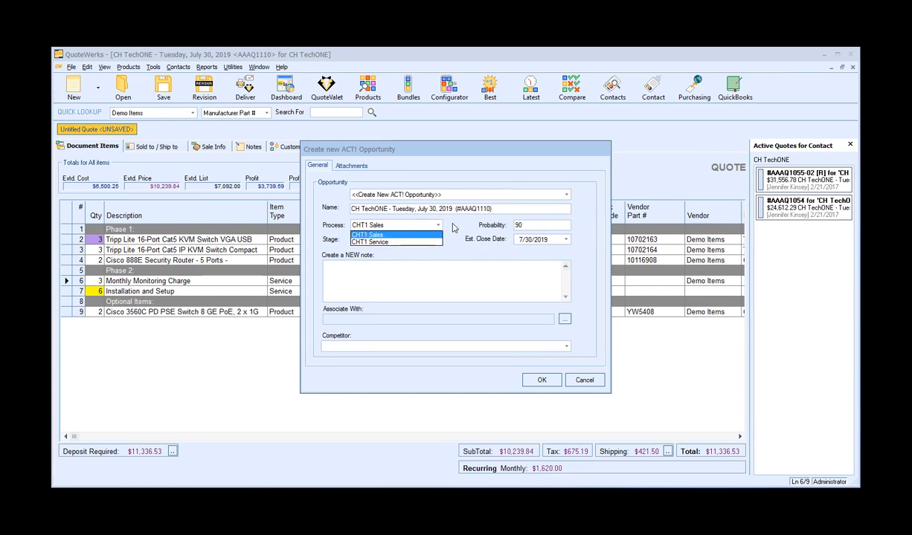
Set the opportunity stage to 3. Presentation and its estimated close date to 8/14/2019.
click(439, 226)
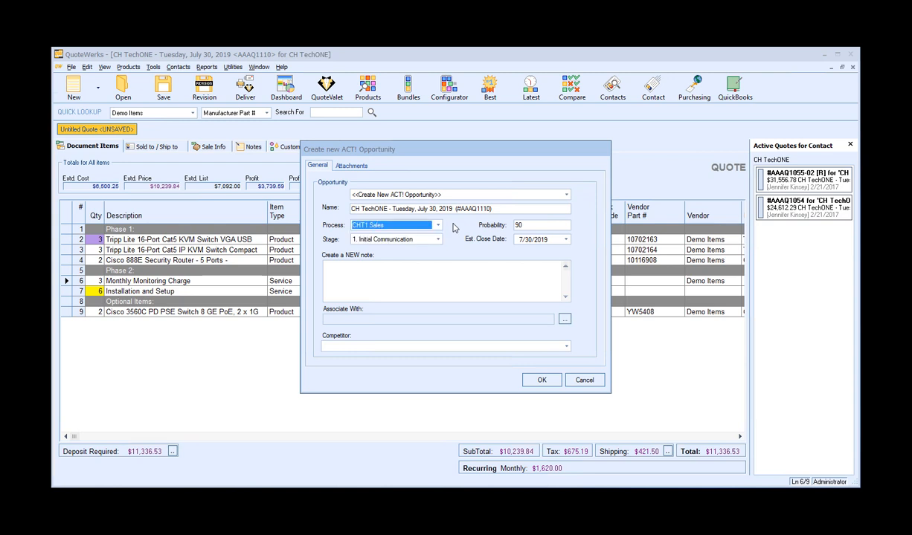
click(437, 240)
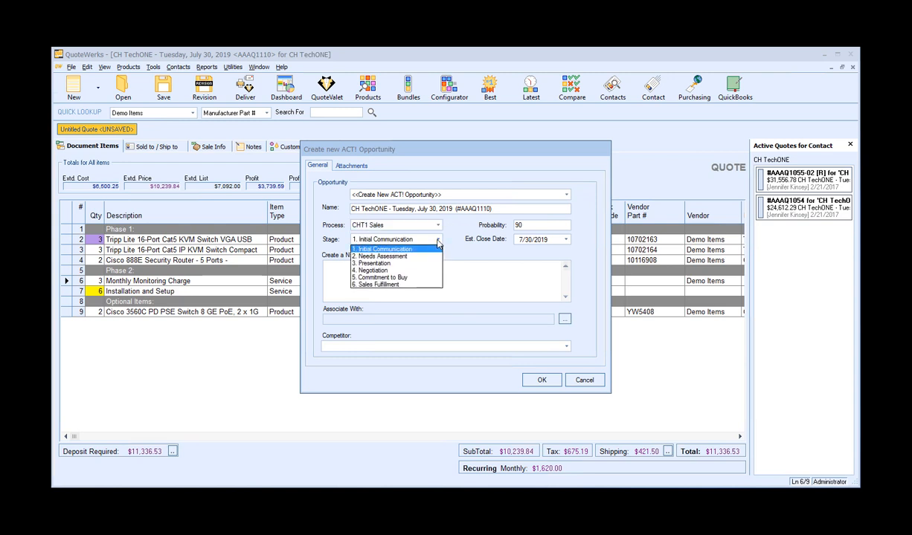
click(383, 264)
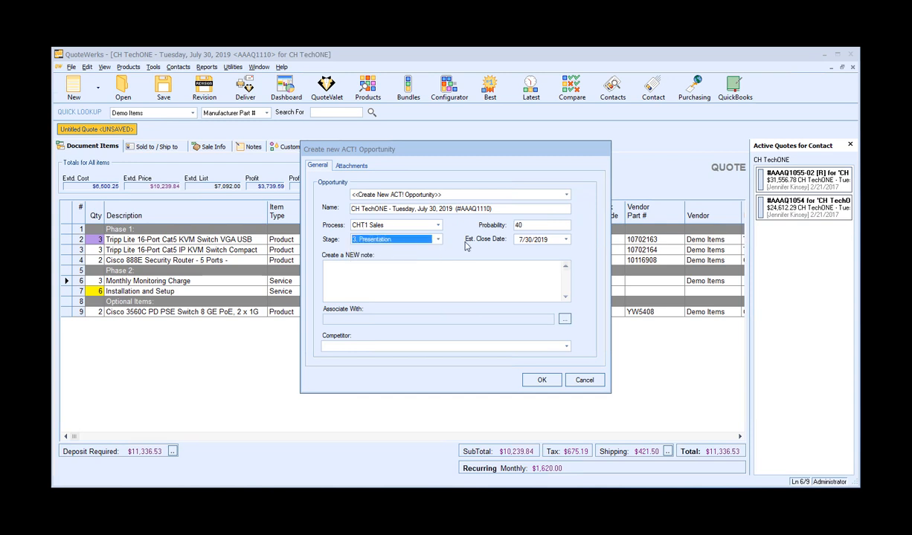
click(564, 239)
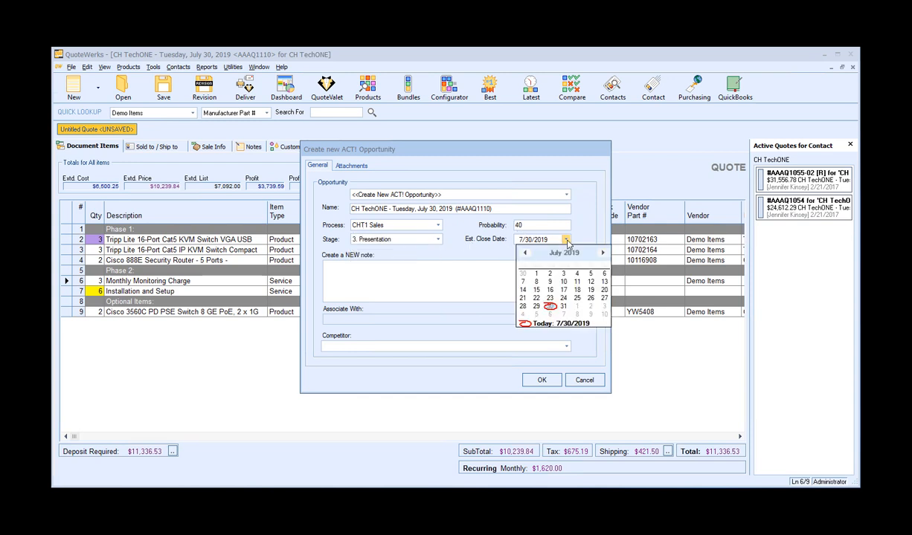
click(602, 253)
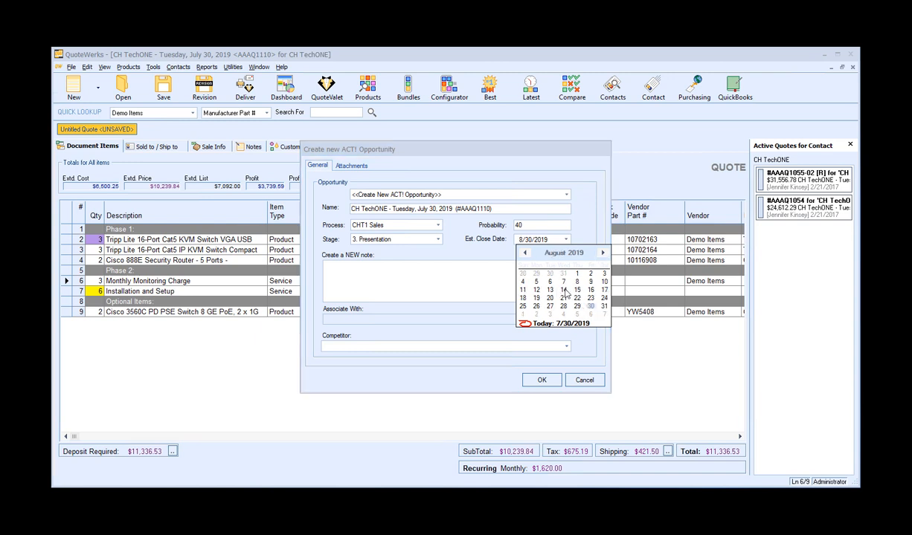
click(563, 290)
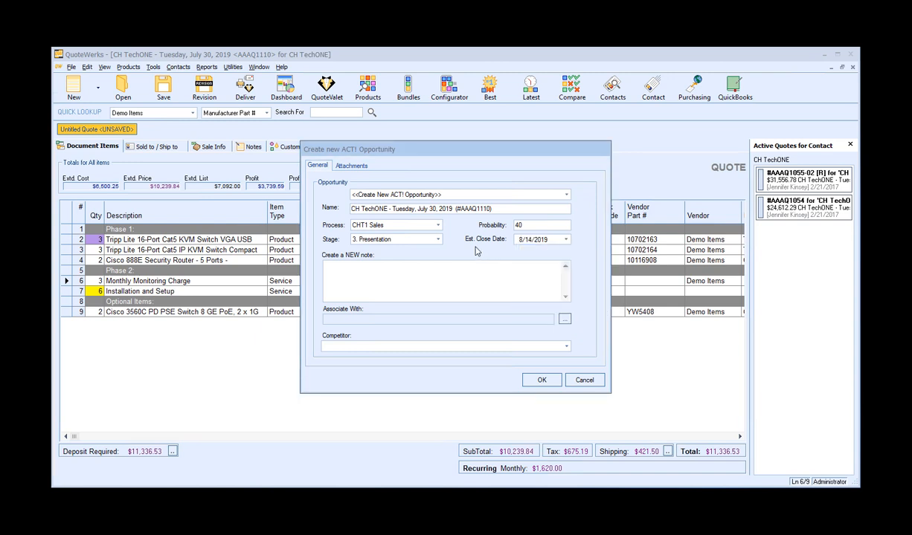
Add the opportunity note 'Make sure to schedule follow up with customer.'.
click(392, 273)
text(Make sure to schedule follow u)
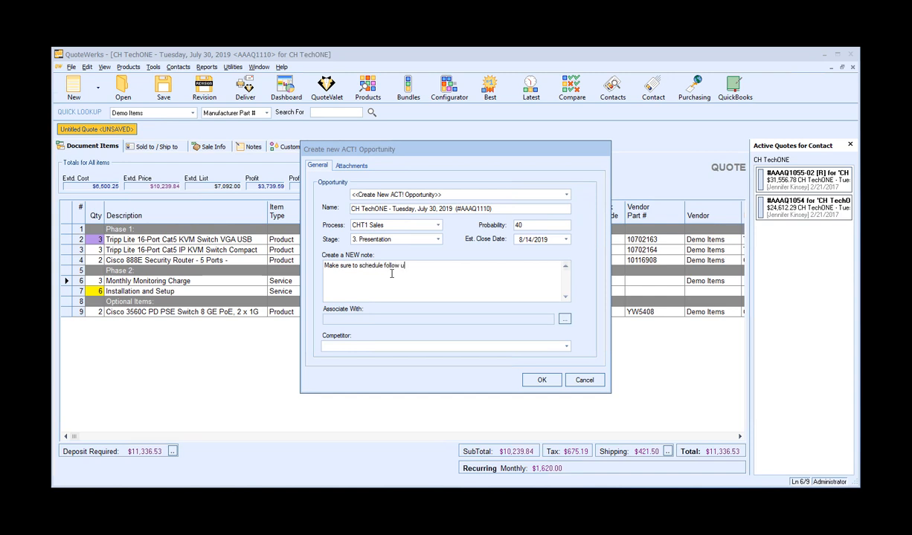
text(p with customer.)
Create the ACT! opportunity after checking its group association and attachments options.
click(564, 319)
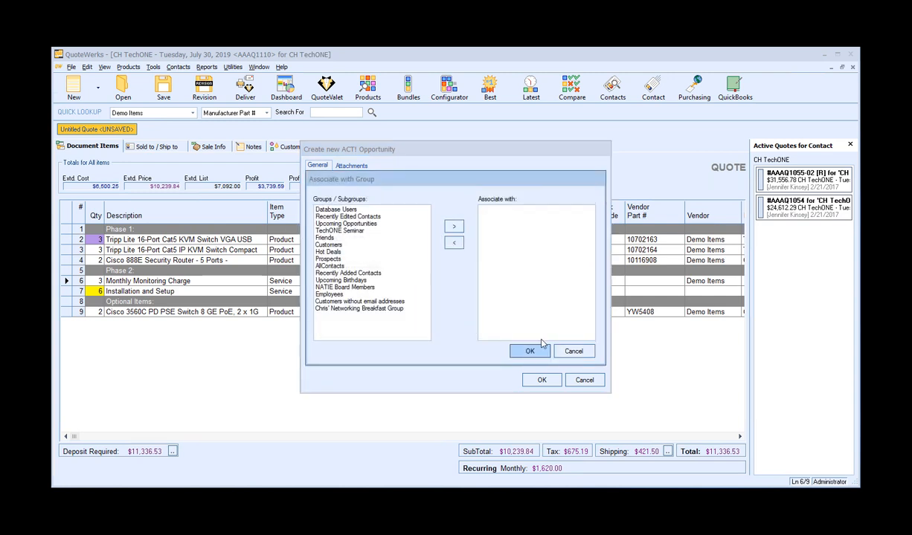
click(572, 352)
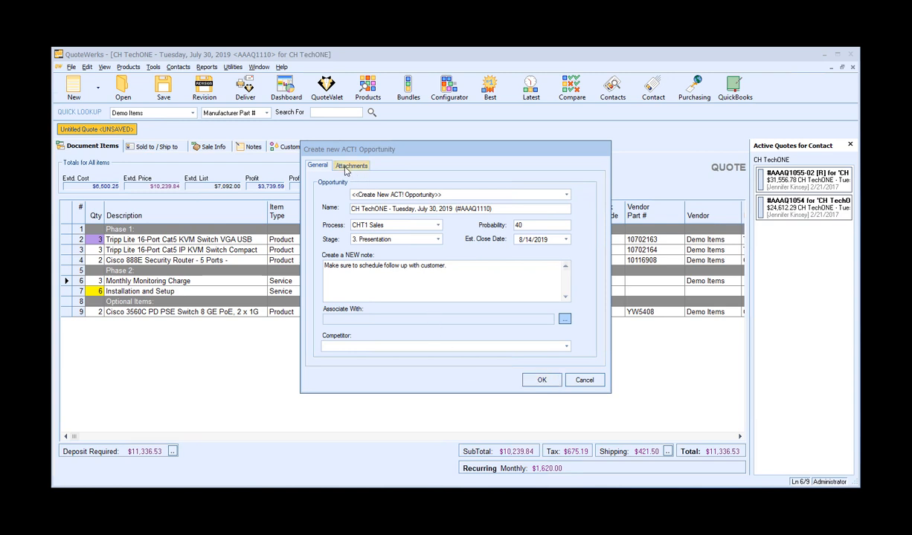
click(344, 168)
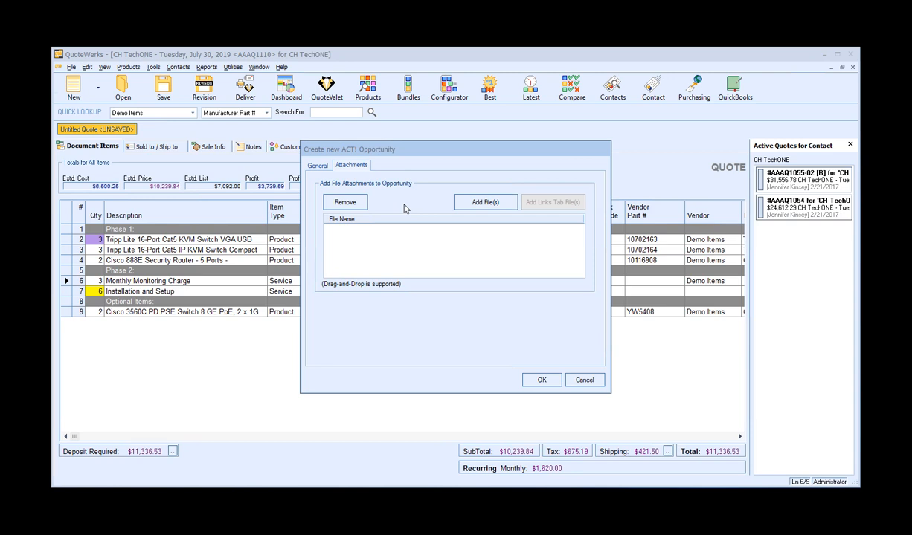
click(318, 165)
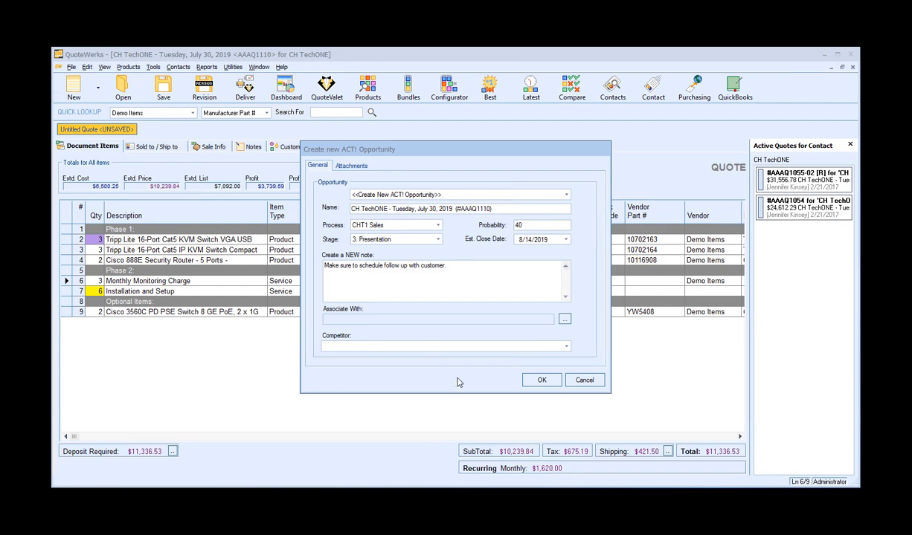
click(552, 382)
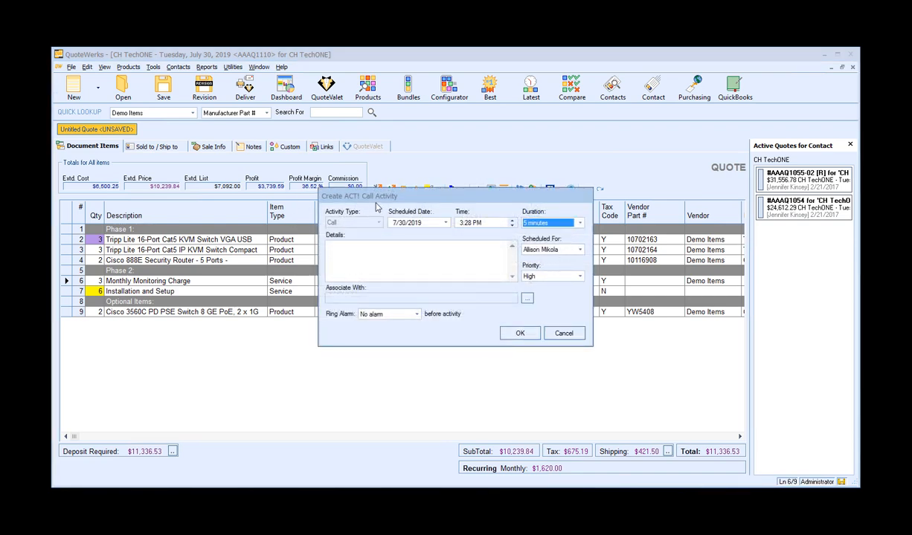
Schedule the follow-up call for 8/2/2019 at 10:30 AM.
click(445, 222)
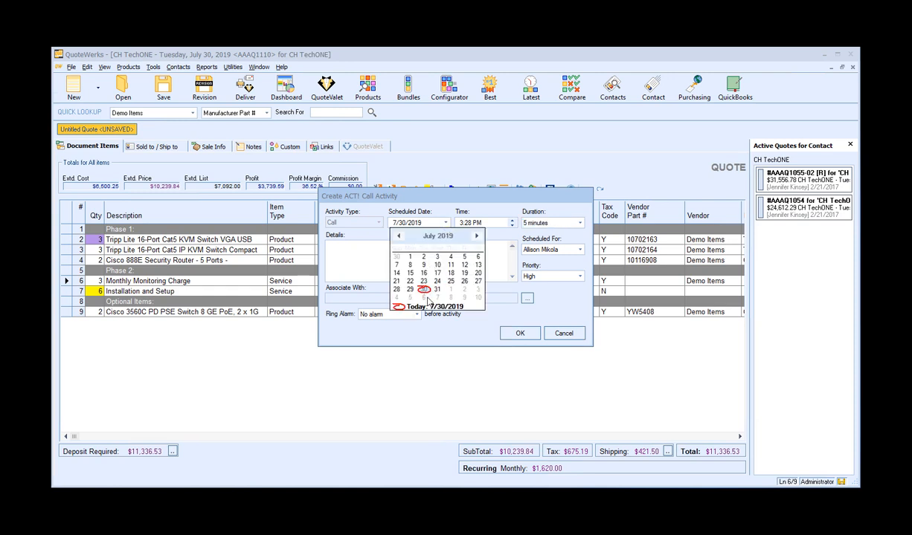
click(465, 291)
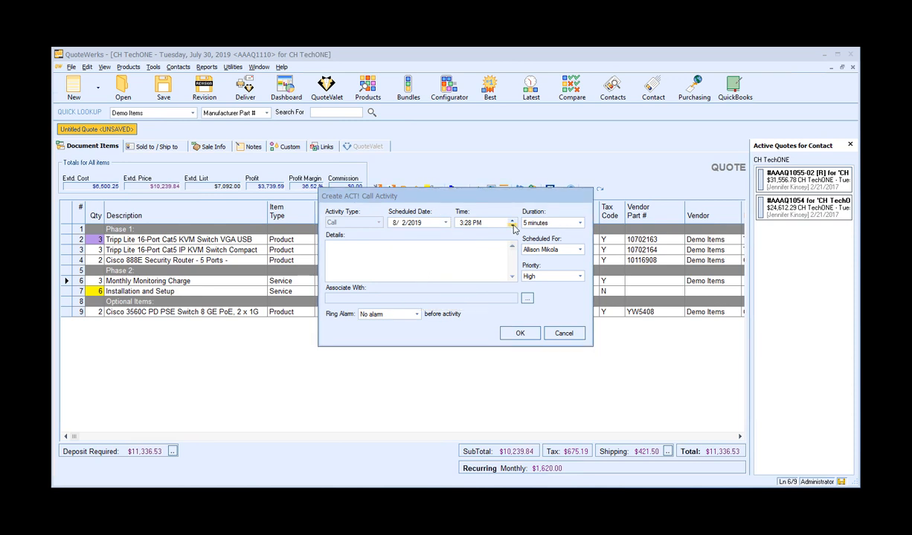
click(511, 226)
click(512, 227)
click(469, 225)
text(30 AM)
Set the call's duration to 10 minutes and schedule it for the customer contact.
click(543, 222)
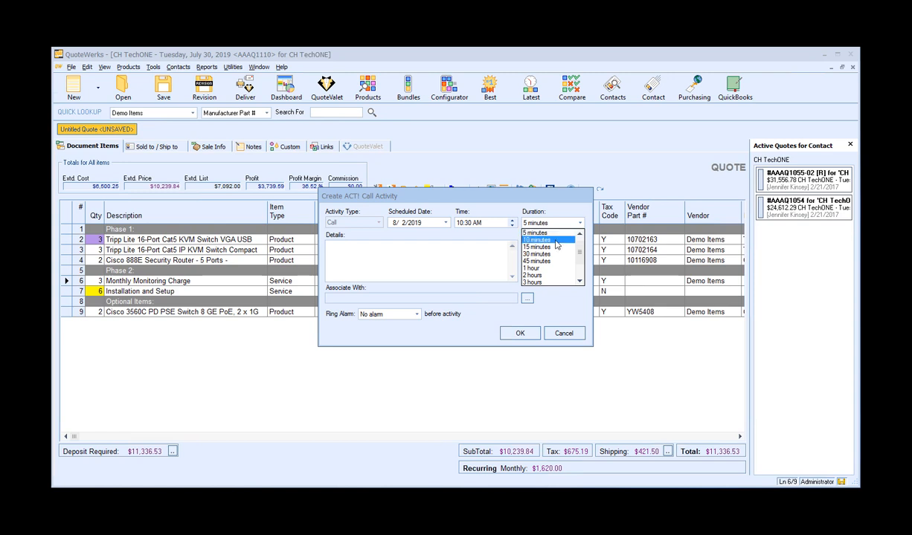
click(554, 240)
click(580, 249)
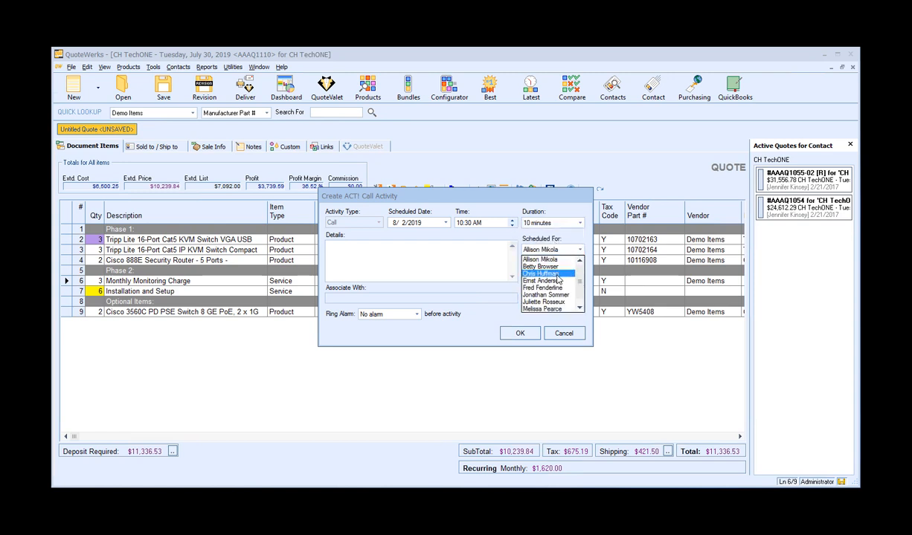
click(556, 275)
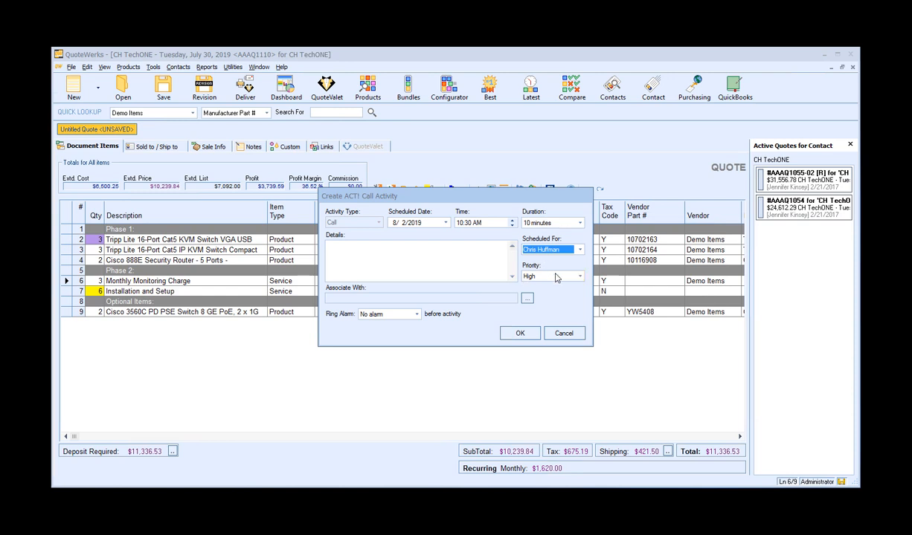
Enter the call details 'Follow up about the quote sent on Tuesday'.
click(409, 255)
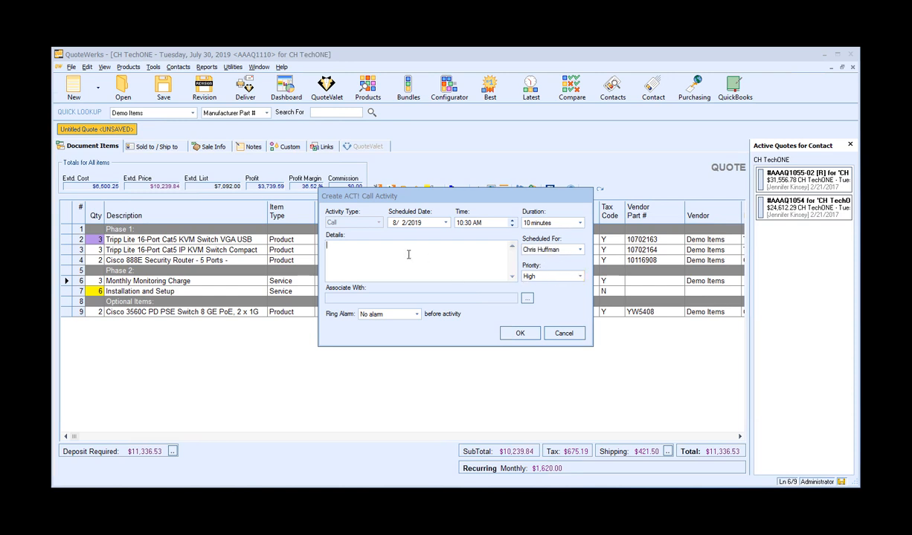
text(Follow up about the quopte sent on Tuesday)
Set the call's ring alarm to 5 minutes before and create the call.
click(417, 313)
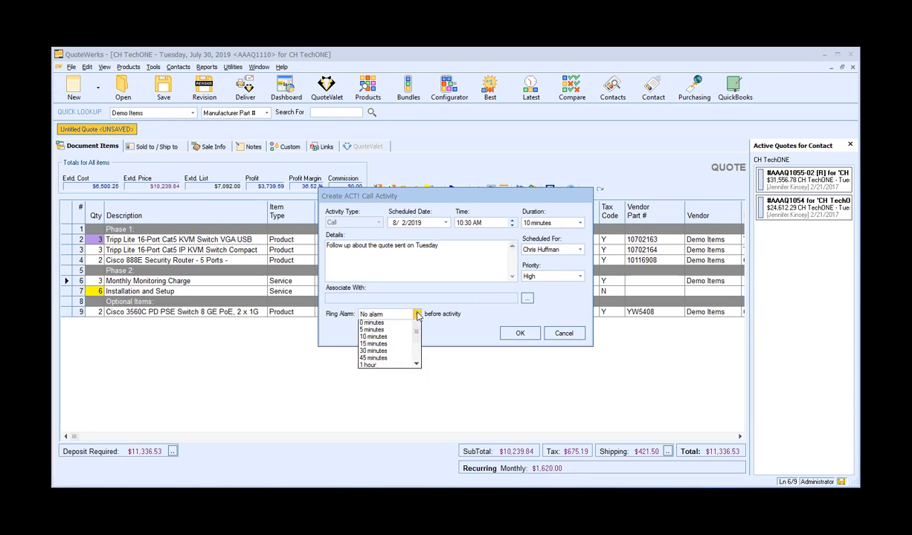
click(379, 329)
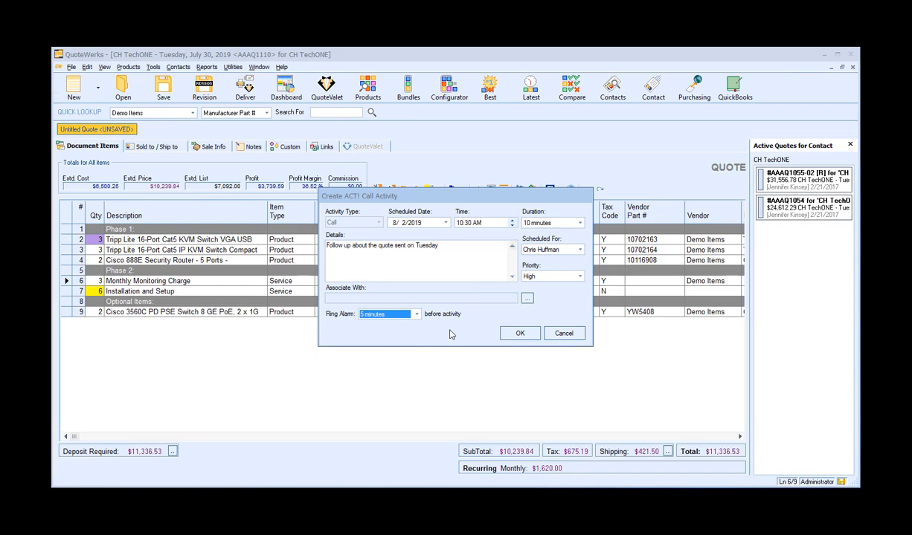
click(529, 336)
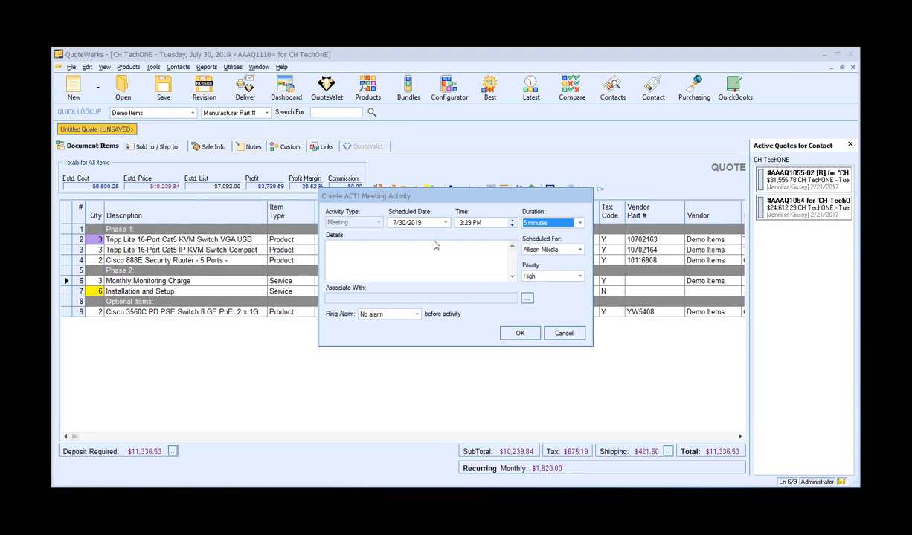
Skip creating the meeting and to-do activities.
click(562, 333)
click(564, 332)
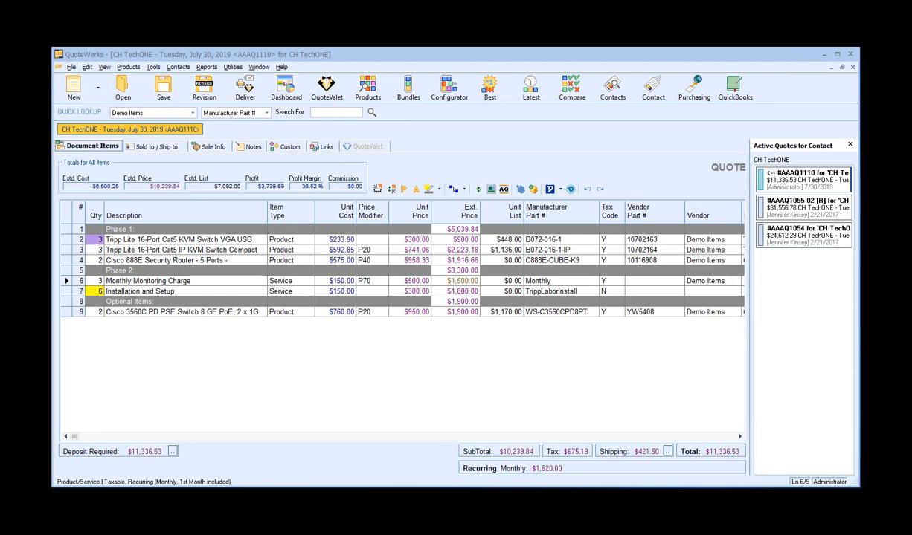
Switch to ACT! and view the contact's opportunities sorted by status.
key(alt+Tab)
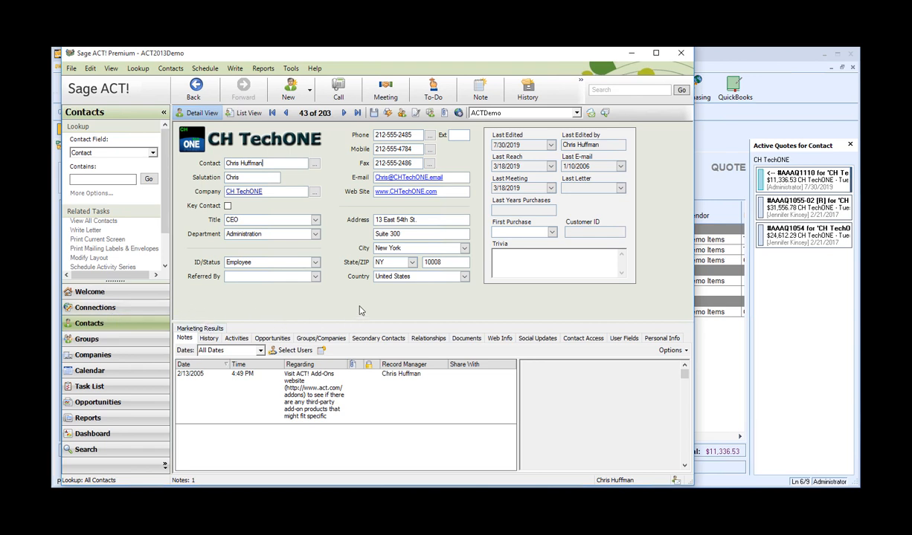
click(272, 338)
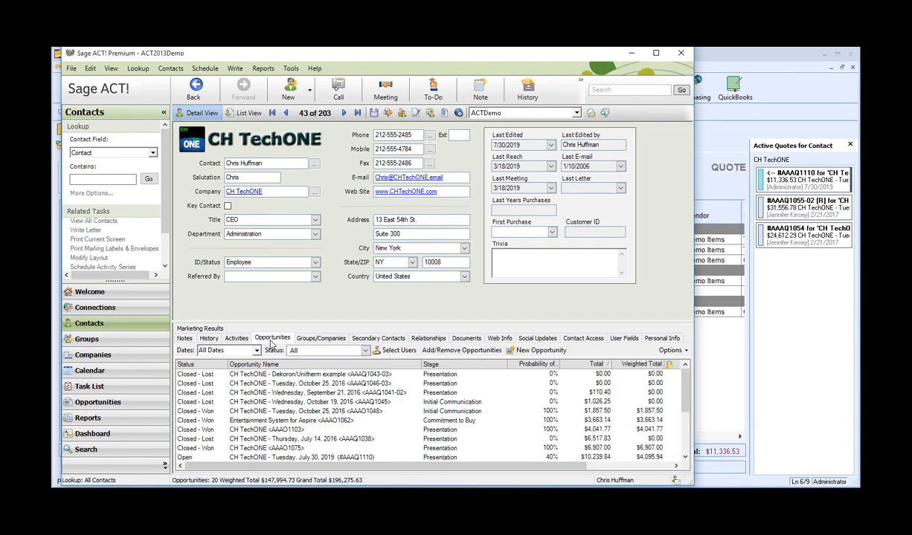
click(211, 365)
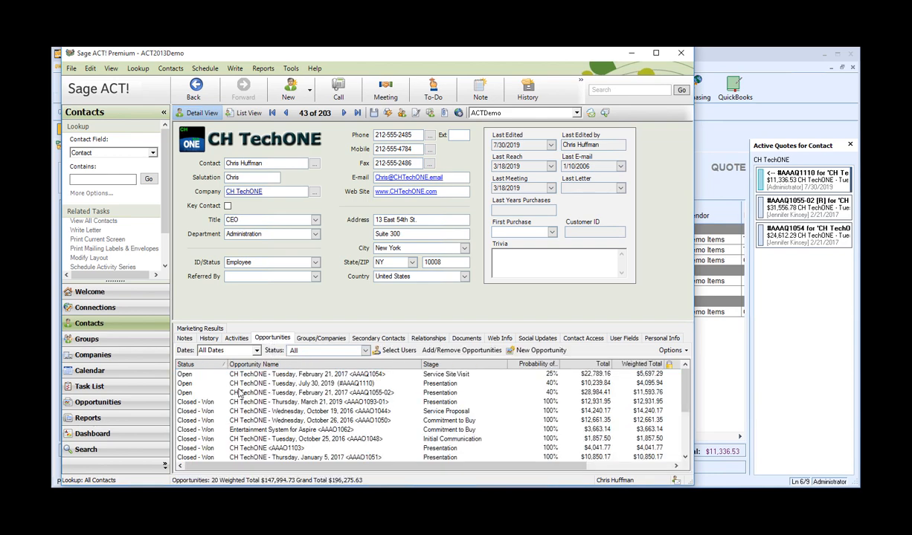
Open the July 30, 2019 opportunity and review its products/services and activities.
click(294, 374)
click(304, 384)
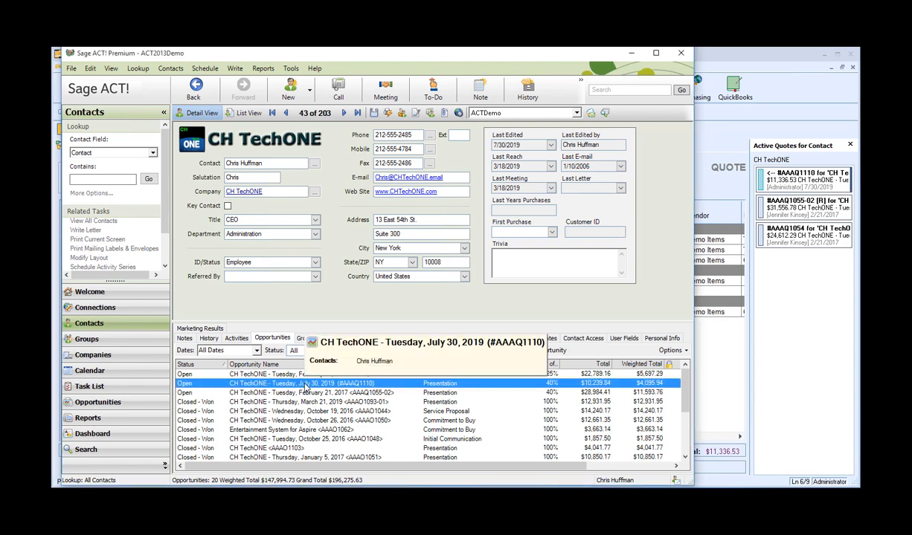
double_click(304, 384)
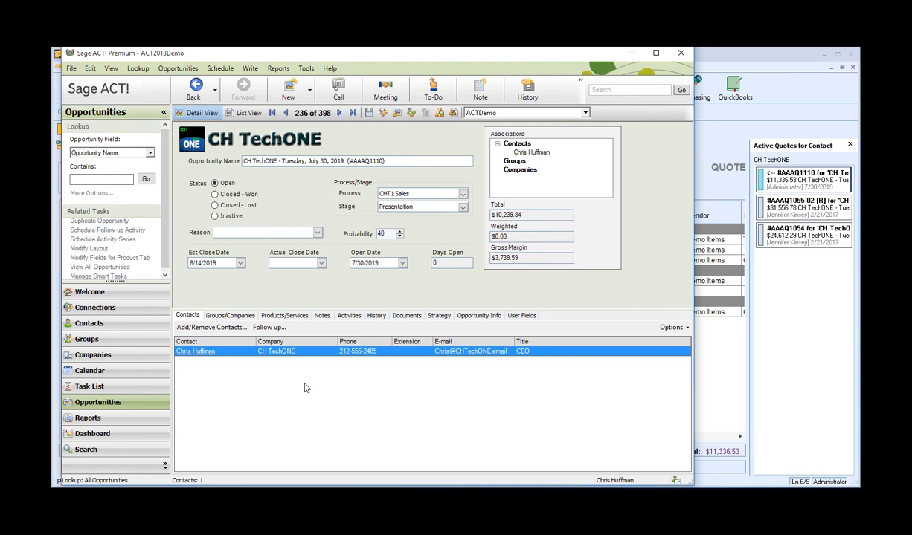
click(279, 316)
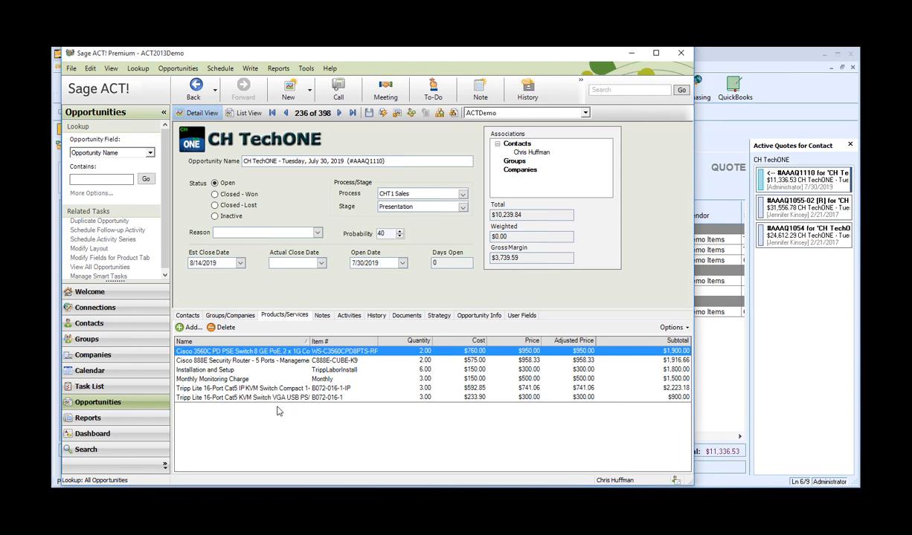
click(349, 316)
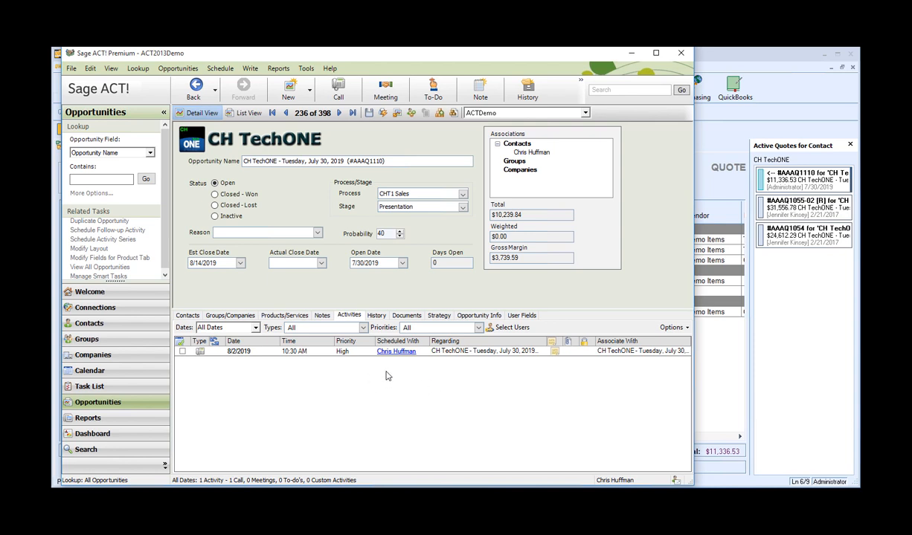
Review the opportunity's history entries and its attached QuoteWerks document.
click(376, 315)
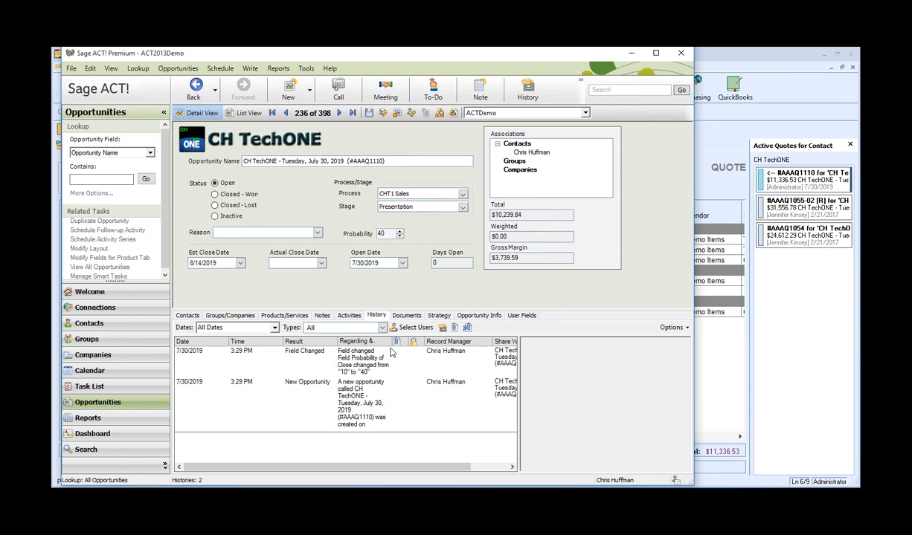
click(402, 316)
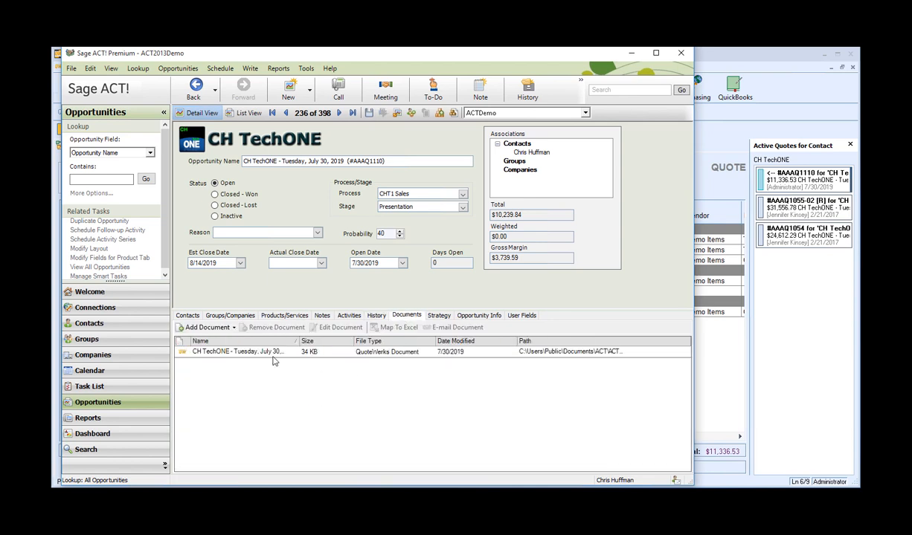
click(246, 354)
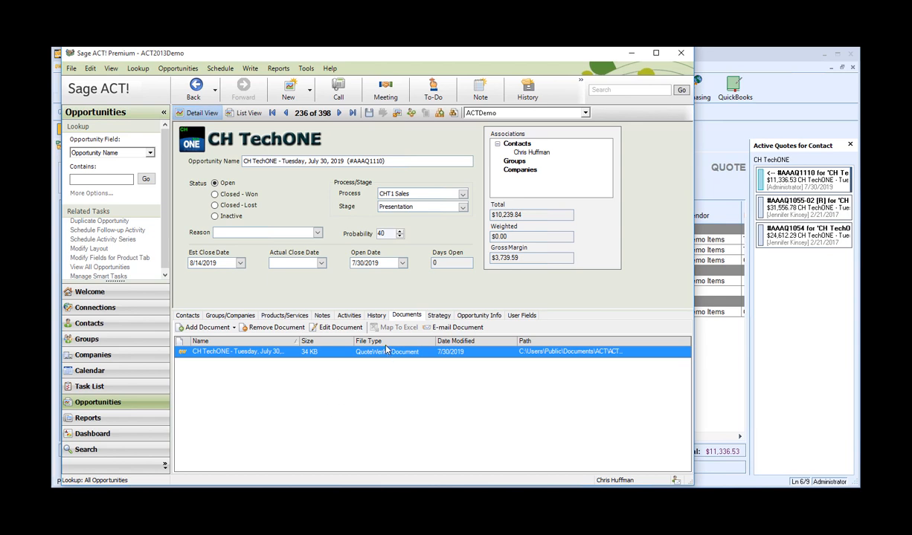
click(373, 316)
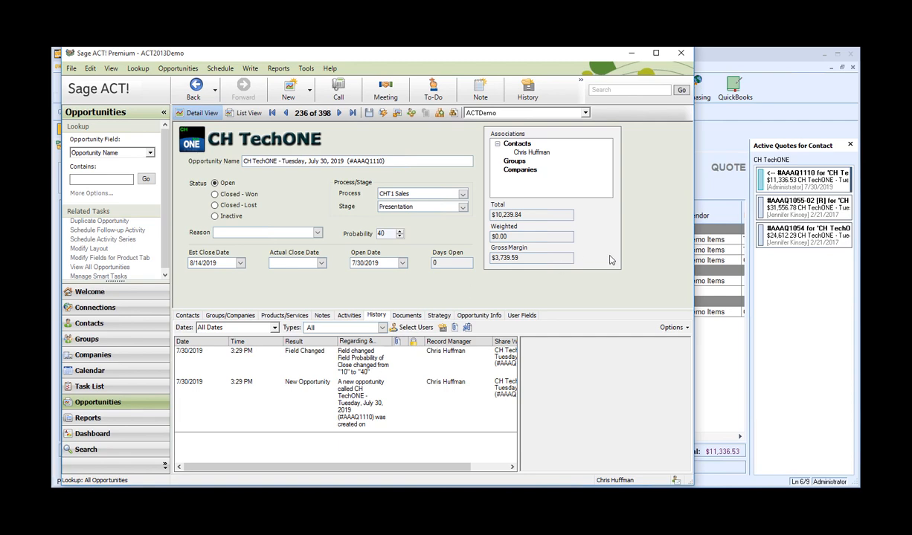
Return to the quote, open the delivery dialog and pick A- Galaxy Cover.docx as the cover page.
click(690, 177)
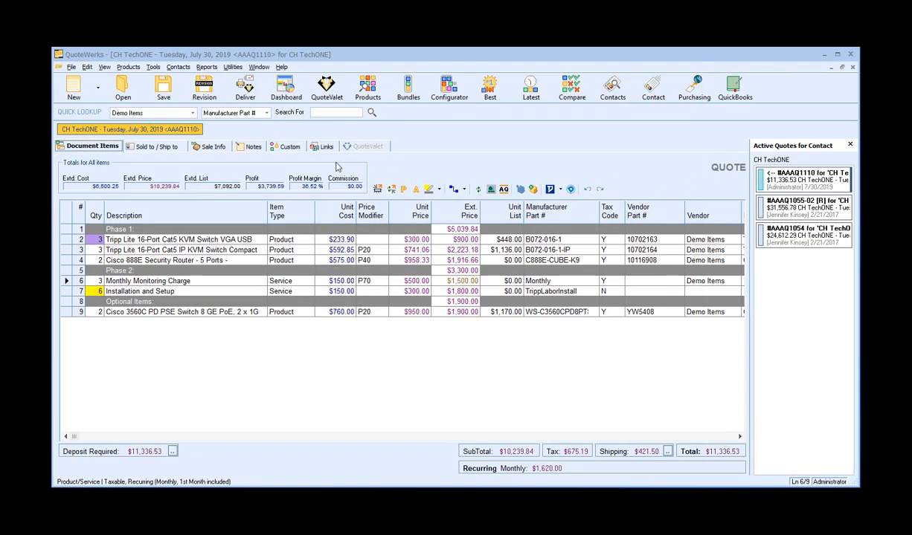
click(246, 88)
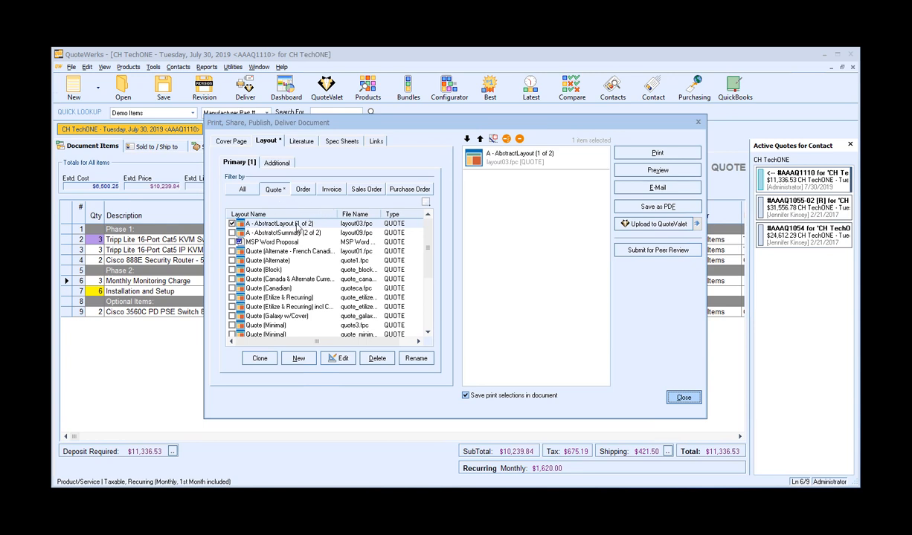
click(230, 143)
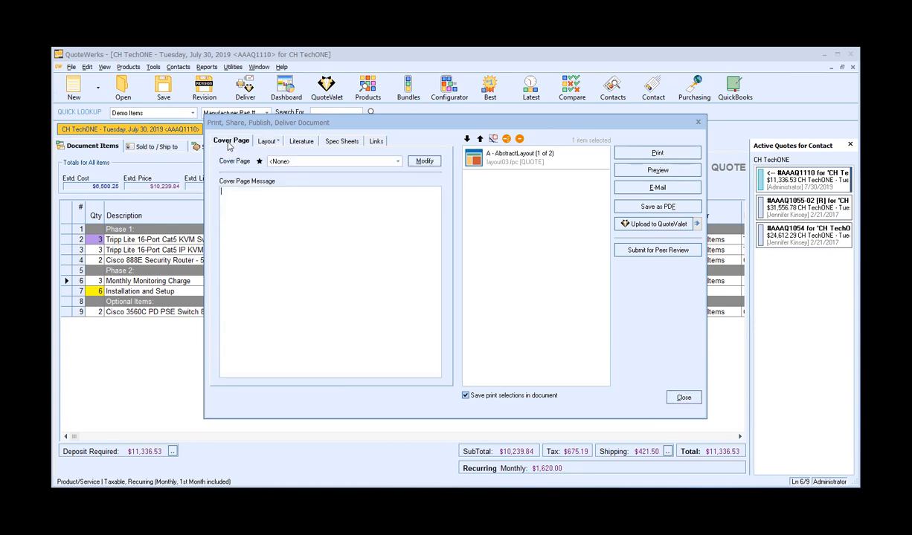
click(331, 162)
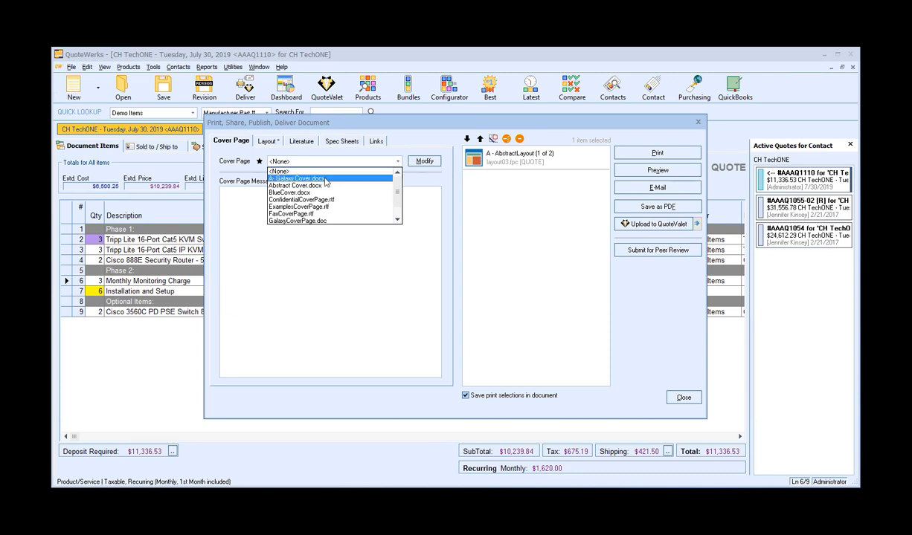
click(313, 177)
Add the A - AbstractSummary (2 of 2) additional layout and the Support Agreement-A.docx literature.
click(272, 142)
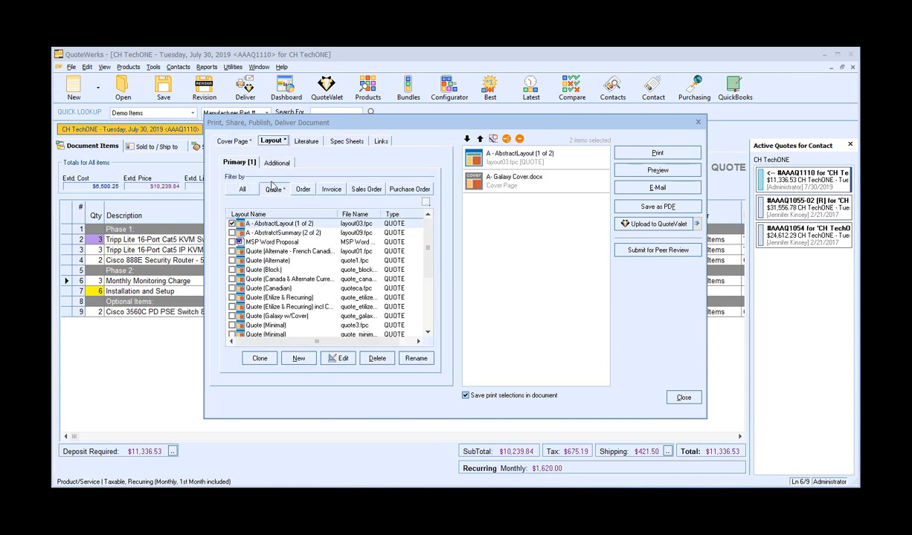
click(269, 161)
click(232, 233)
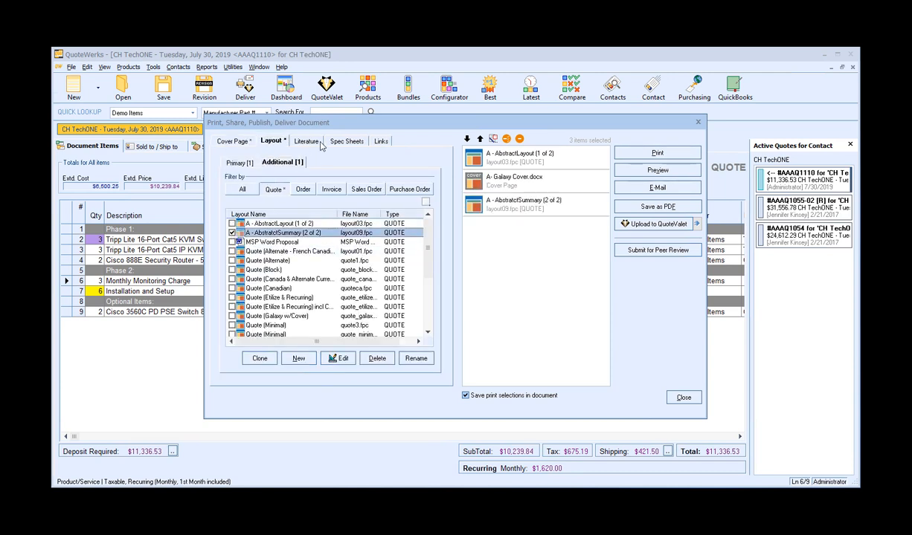
click(299, 140)
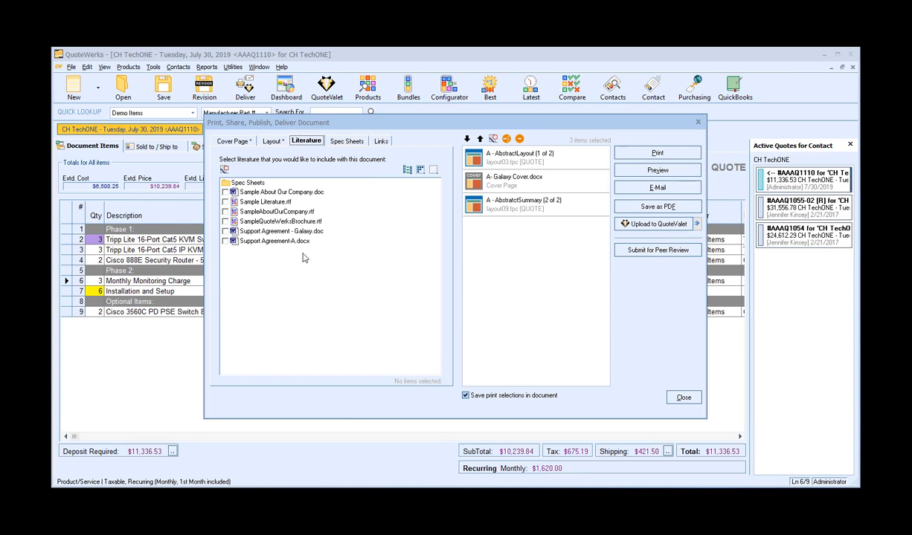
click(225, 241)
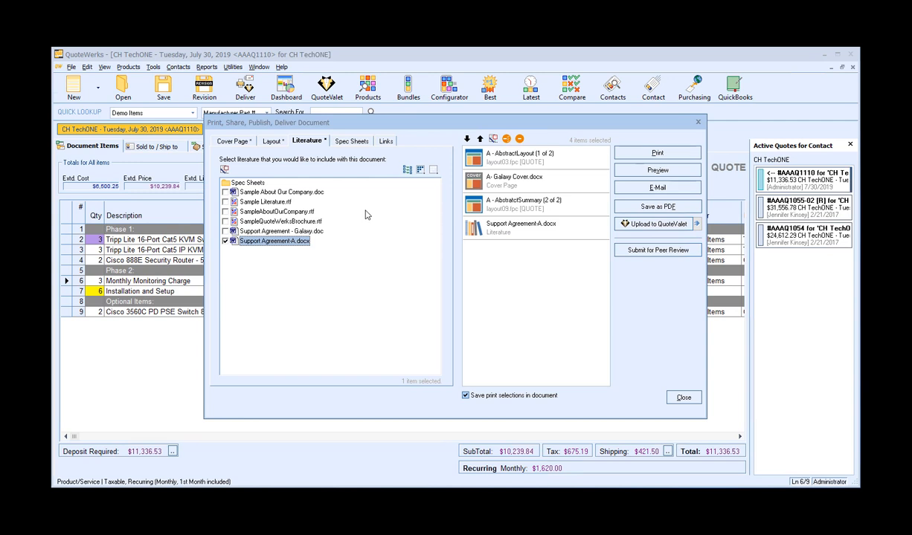
Move the Galaxy cover page to the top of the selected print items.
click(272, 143)
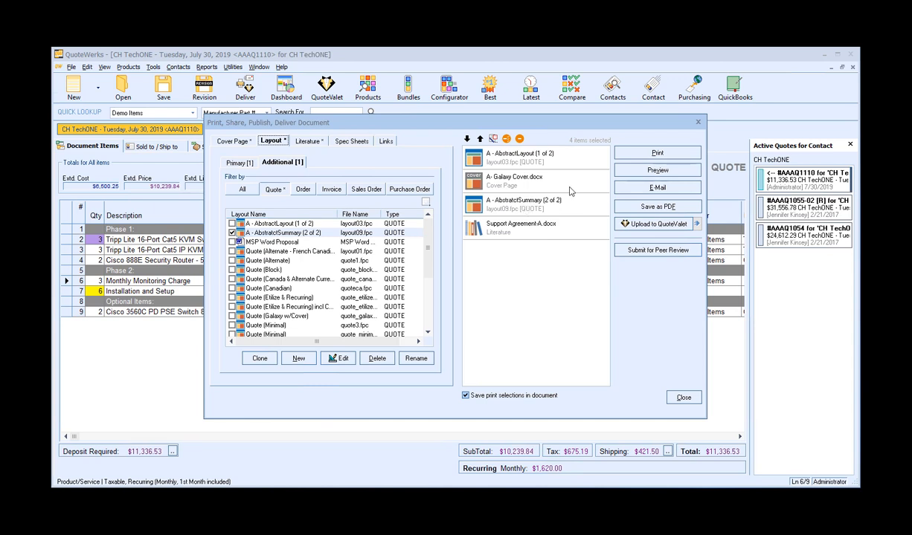
click(482, 178)
click(481, 140)
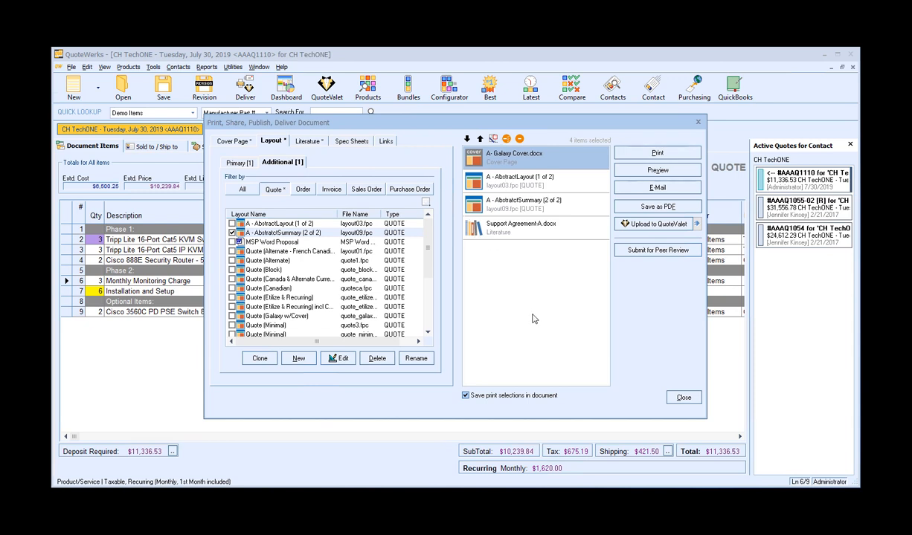
Preview the combined quote document page by page, then close the preview.
click(639, 170)
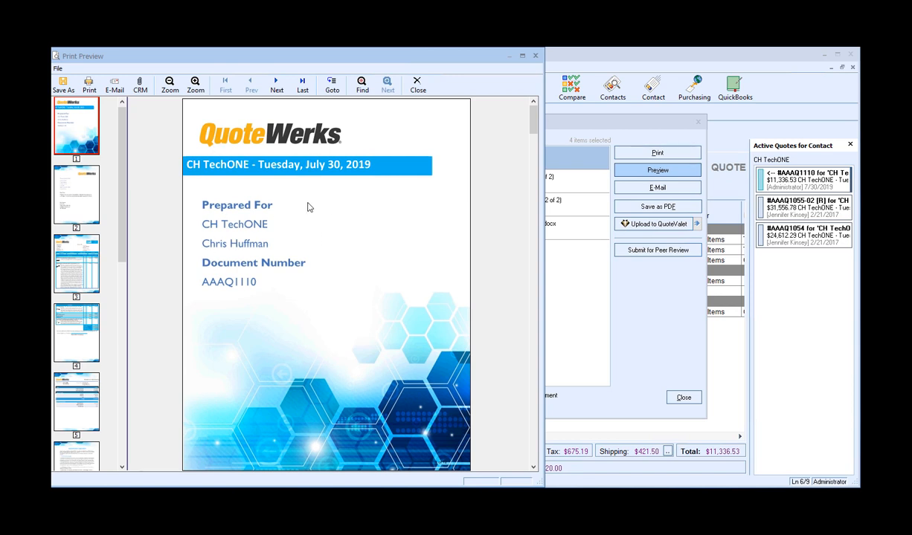
click(95, 183)
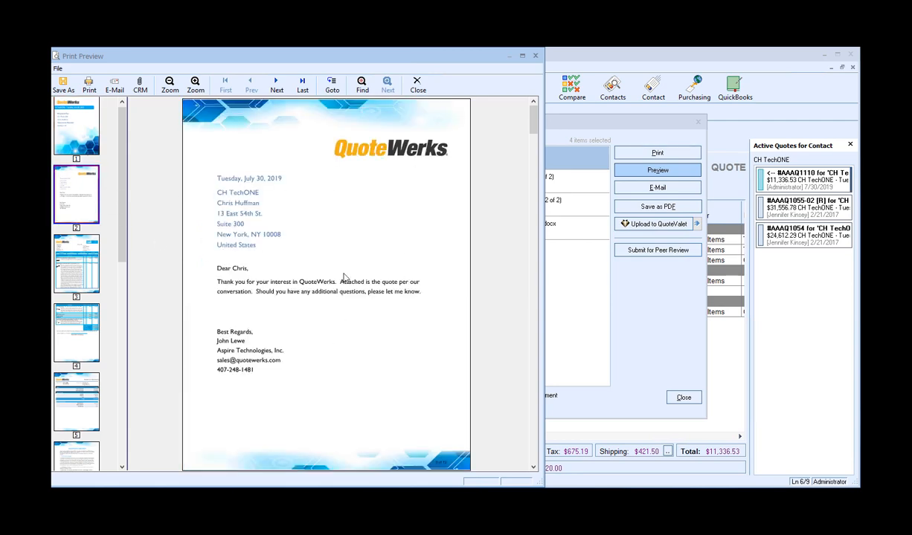
click(59, 257)
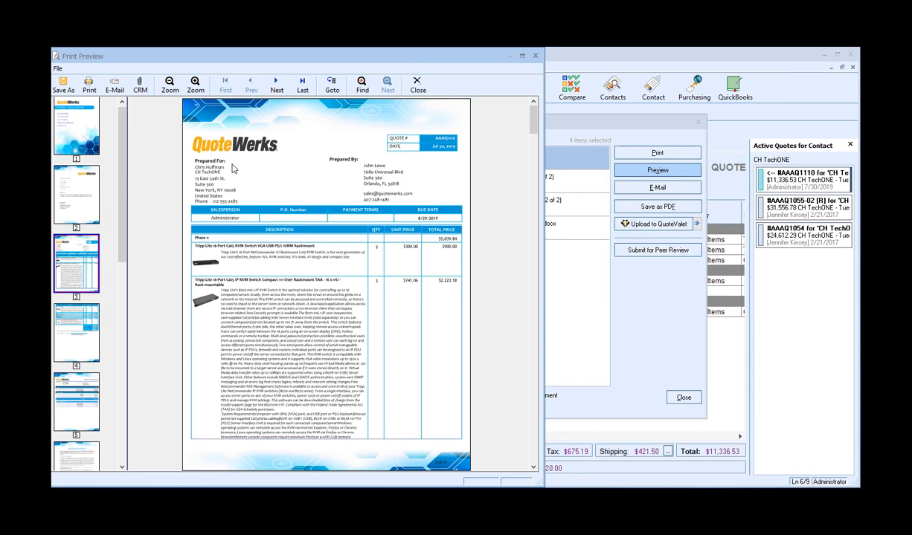
click(79, 324)
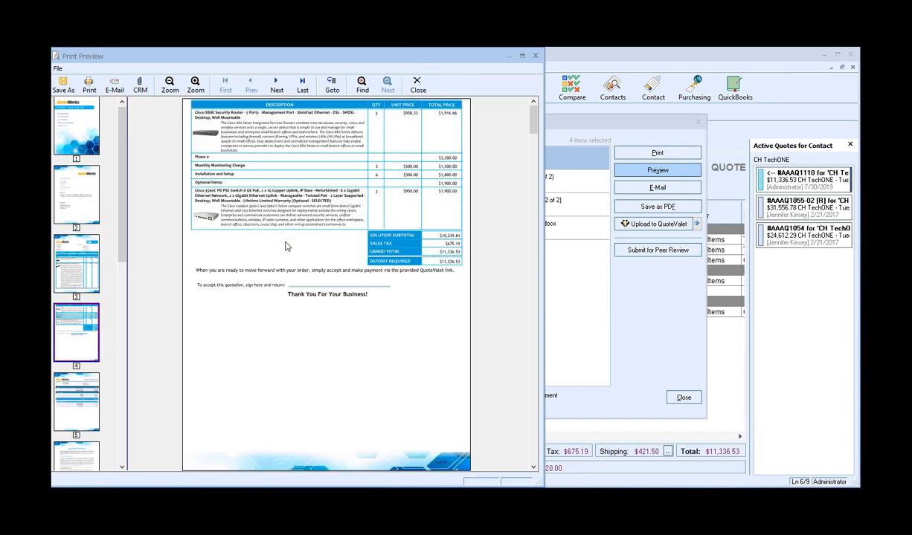
click(78, 386)
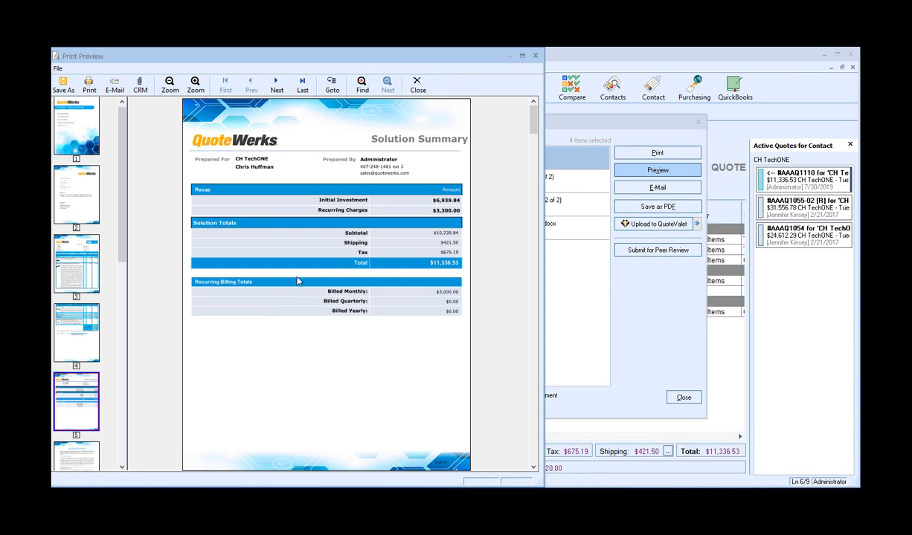
click(77, 453)
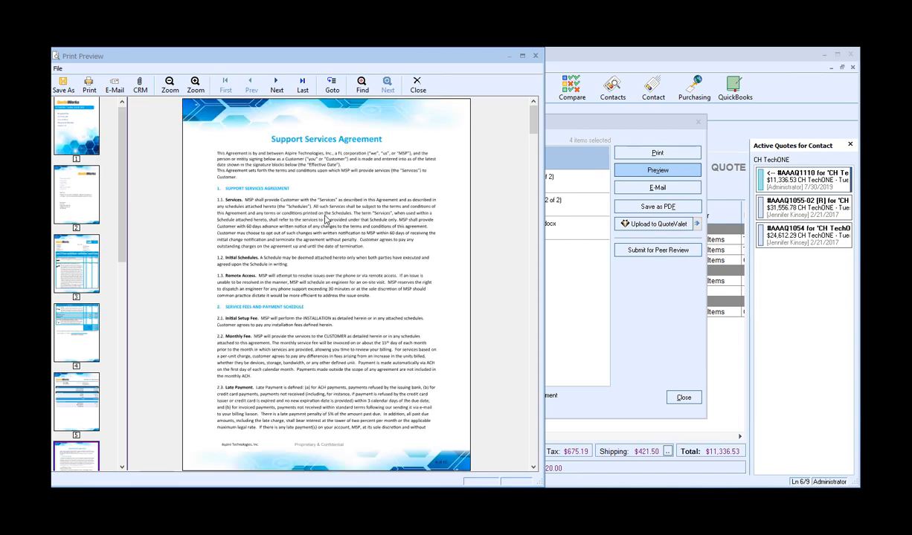
click(417, 86)
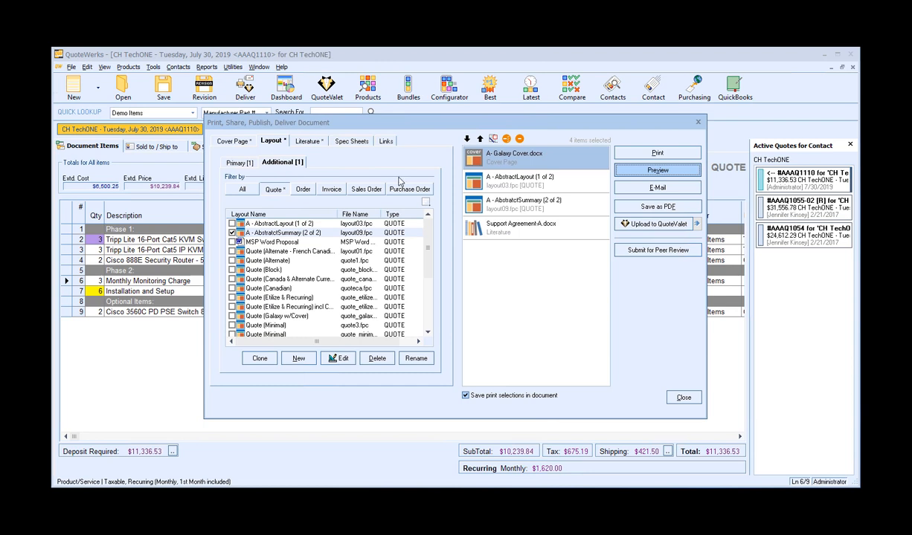
Upload the quote to QuoteValet as CustomerFacing and open the customer web page preview.
click(657, 224)
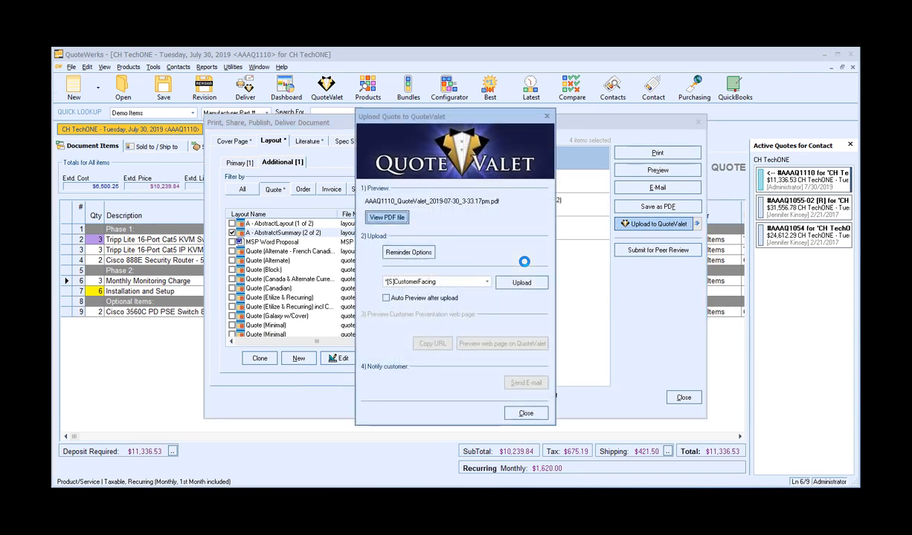
click(520, 281)
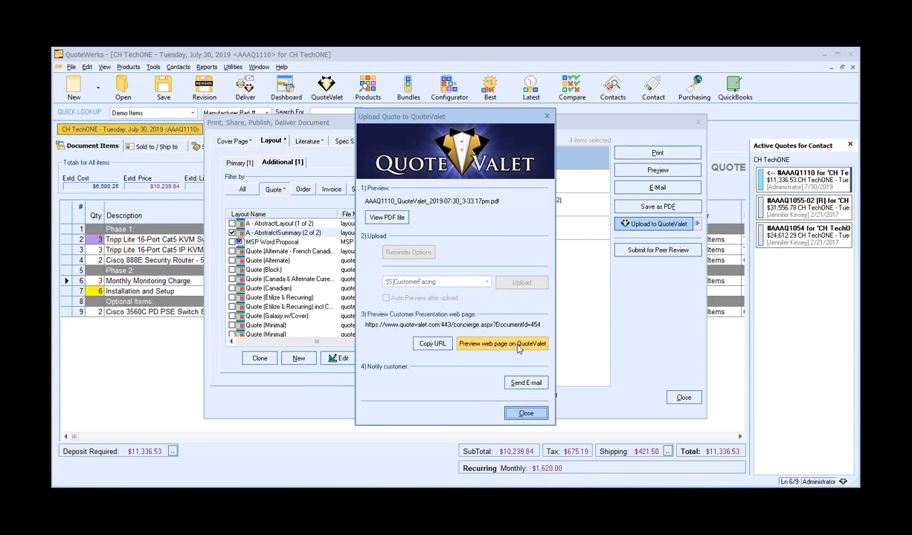
click(518, 347)
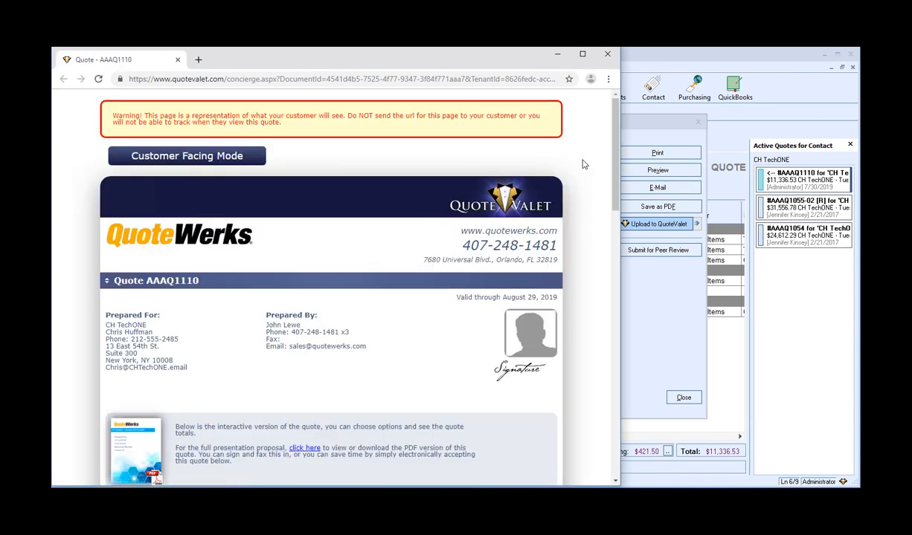
Scroll through the customer-facing QuoteValet quote page, then close the browser.
scroll(582, 168, down, 5)
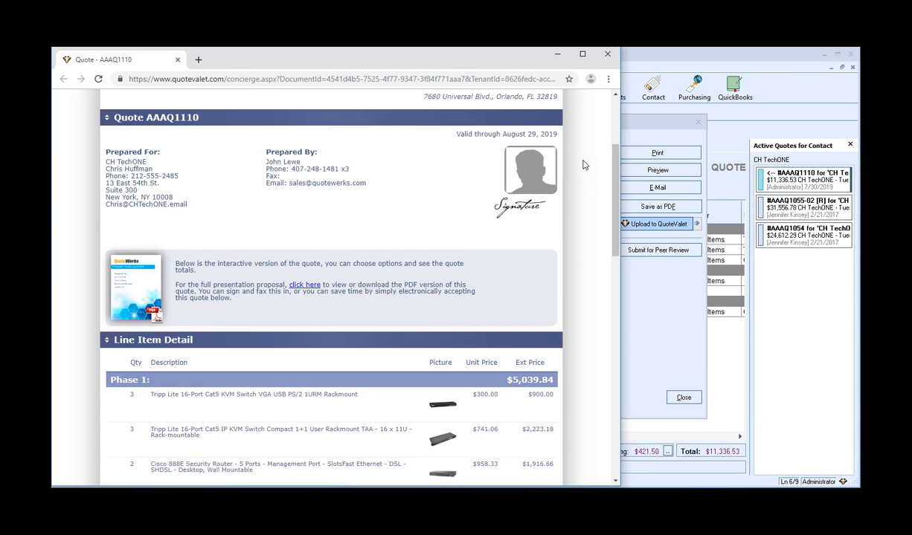
scroll(584, 165, down, 2)
scroll(584, 165, up, 1)
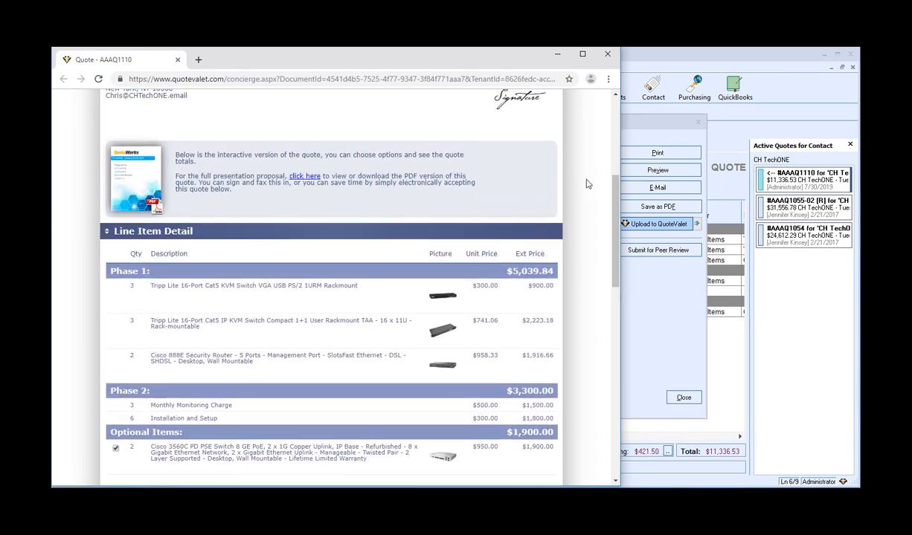
scroll(586, 184, down, 2)
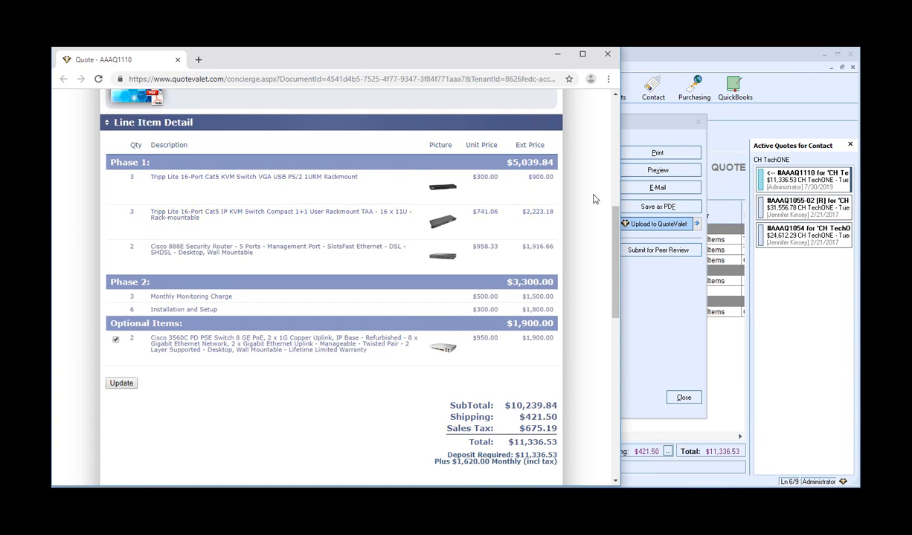
scroll(580, 202, down, 2)
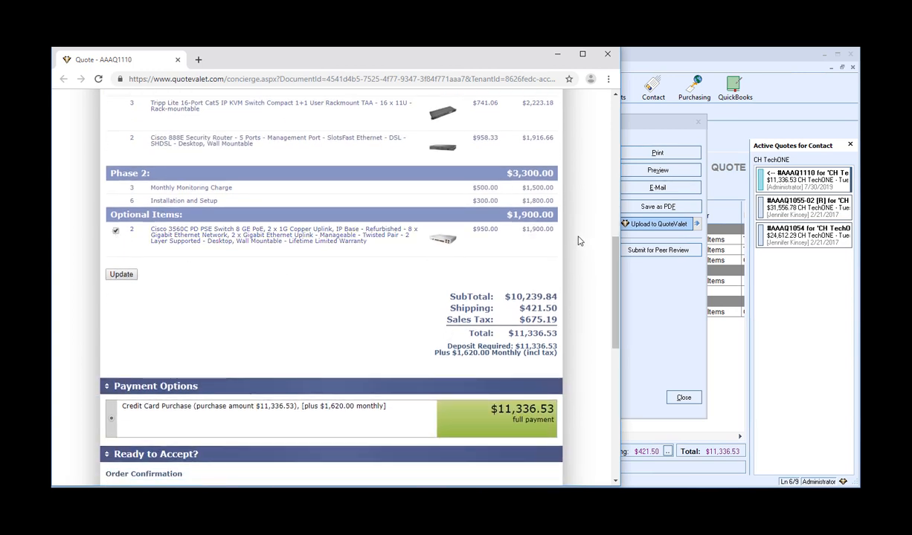
scroll(579, 241, down, 6)
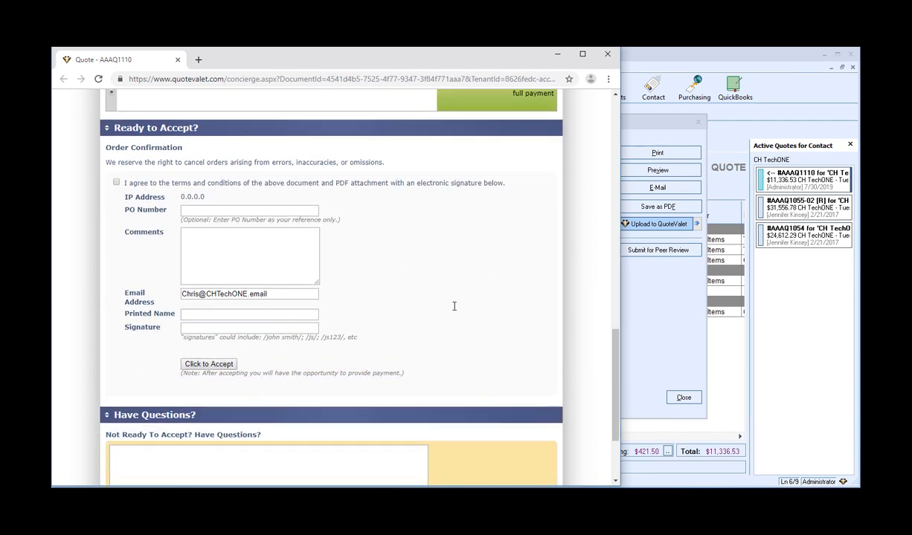
scroll(571, 231, down, 2)
scroll(571, 231, up, 8)
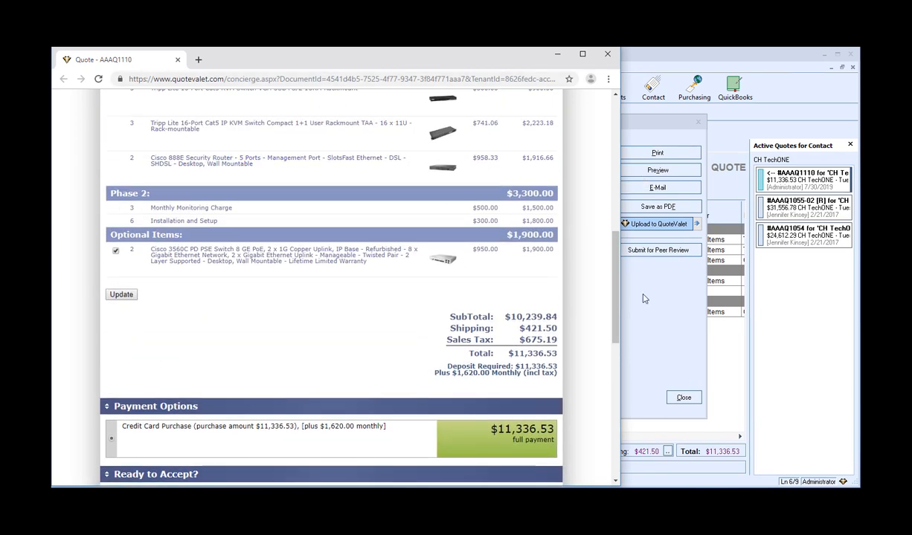
click(606, 54)
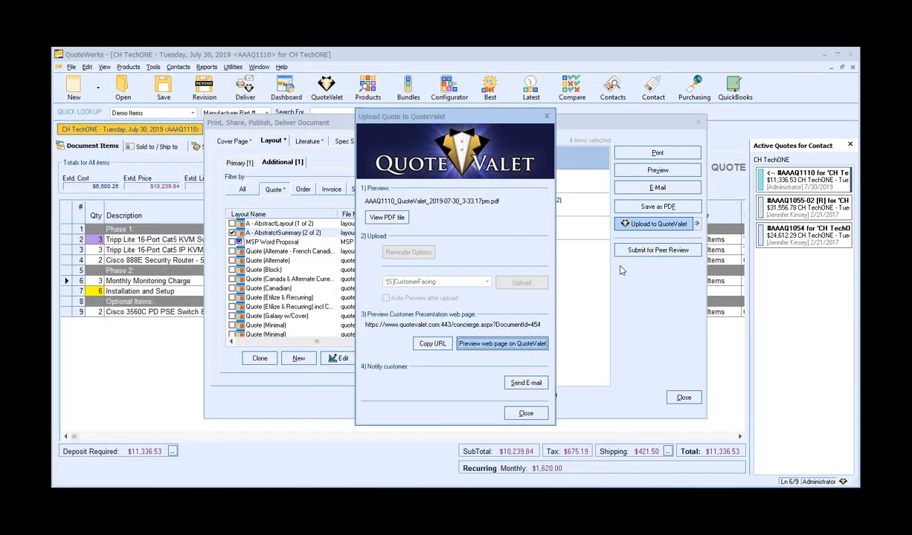
Open the customer notification e-mail, check its template choices, then close it without sending along with the QuoteValet and delivery dialogs.
click(530, 385)
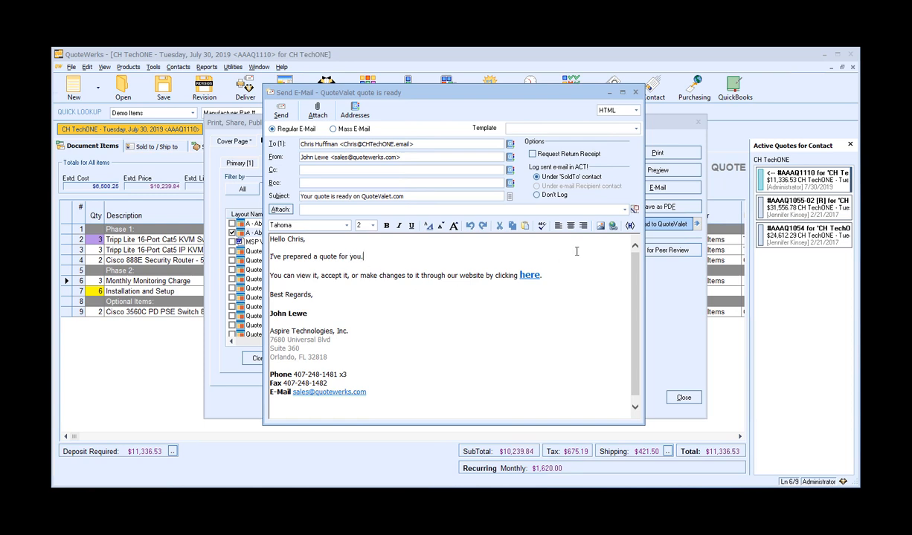
click(611, 128)
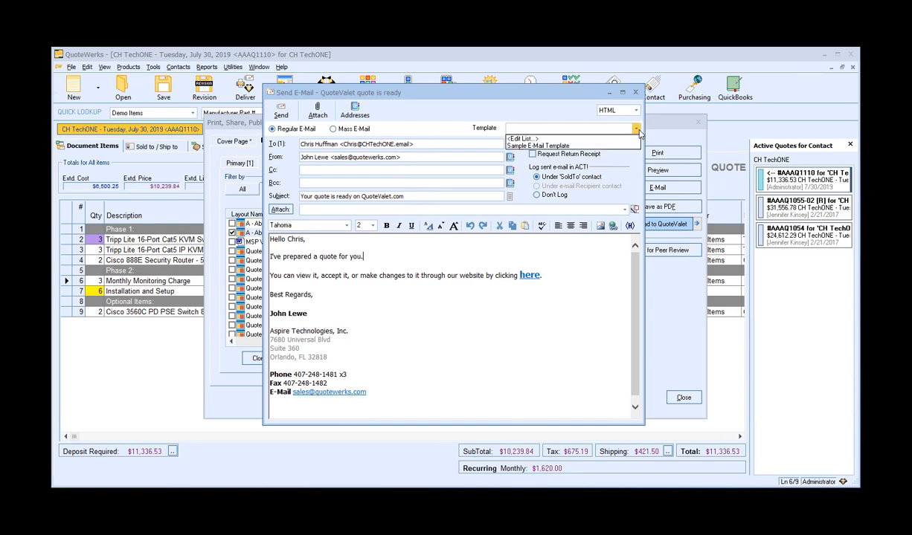
click(637, 131)
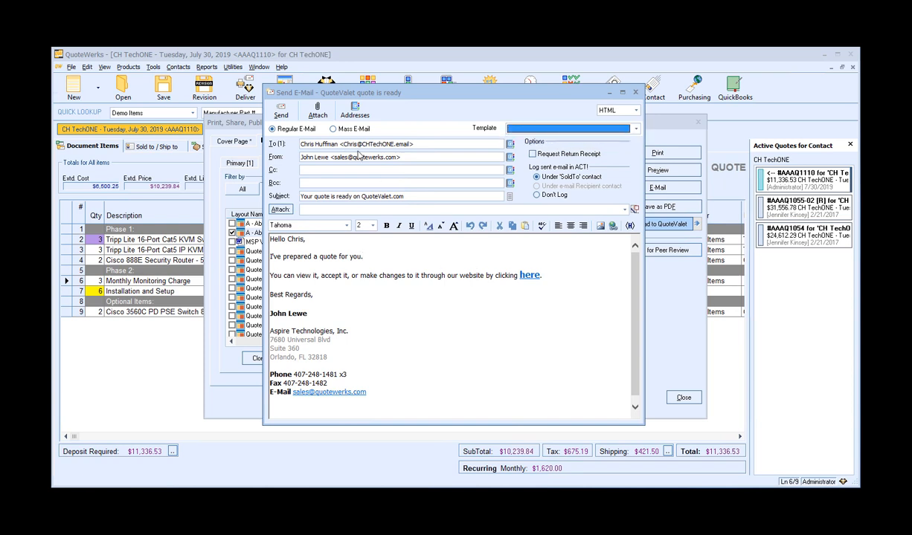
click(421, 141)
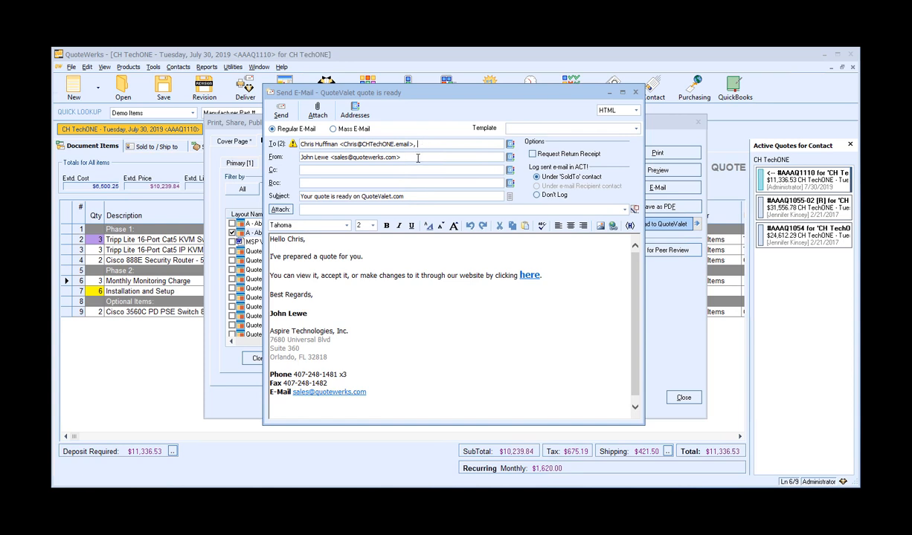
click(406, 257)
click(636, 92)
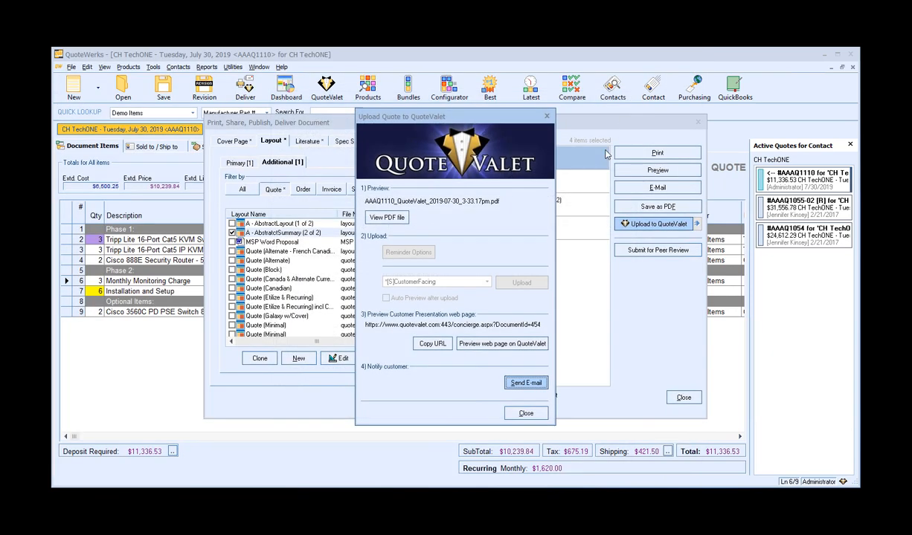
click(527, 413)
click(683, 397)
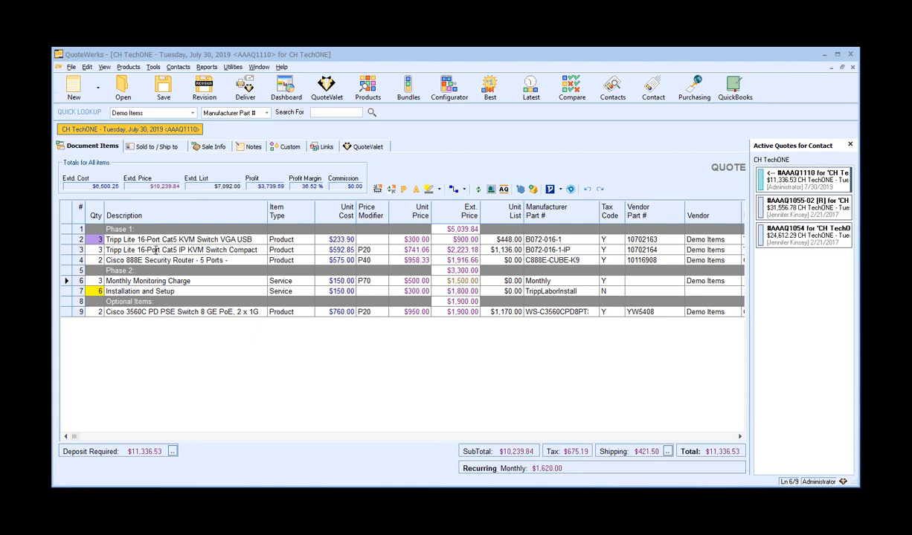
Set the Cisco router quantity to 5, the Tripp Lite IP KVM switch to 4, and Monthly Monitoring Charge to 1.
click(99, 261)
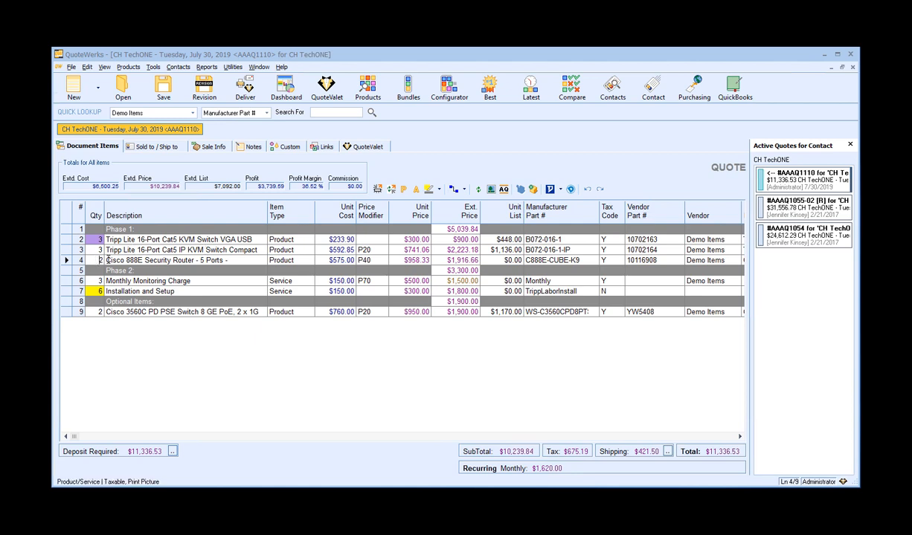
text(5)
key(Up)
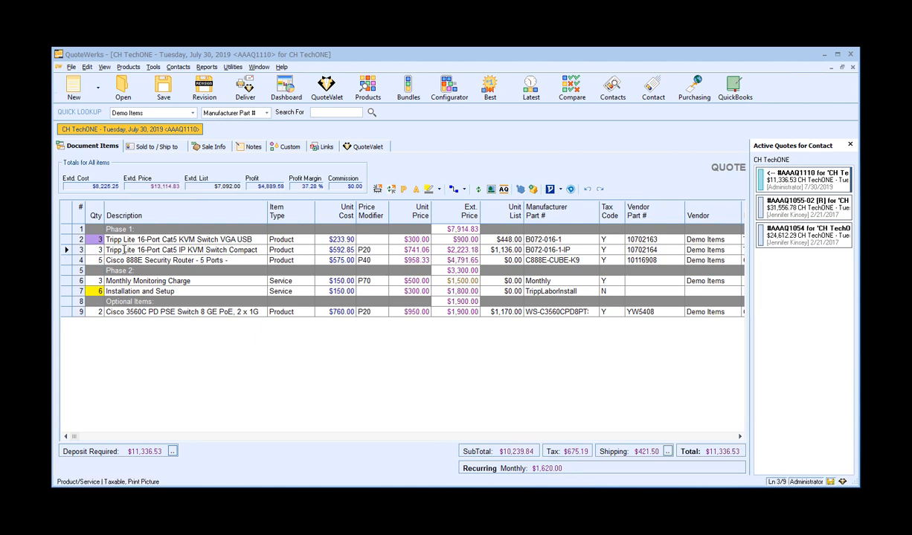
text(4)
click(98, 281)
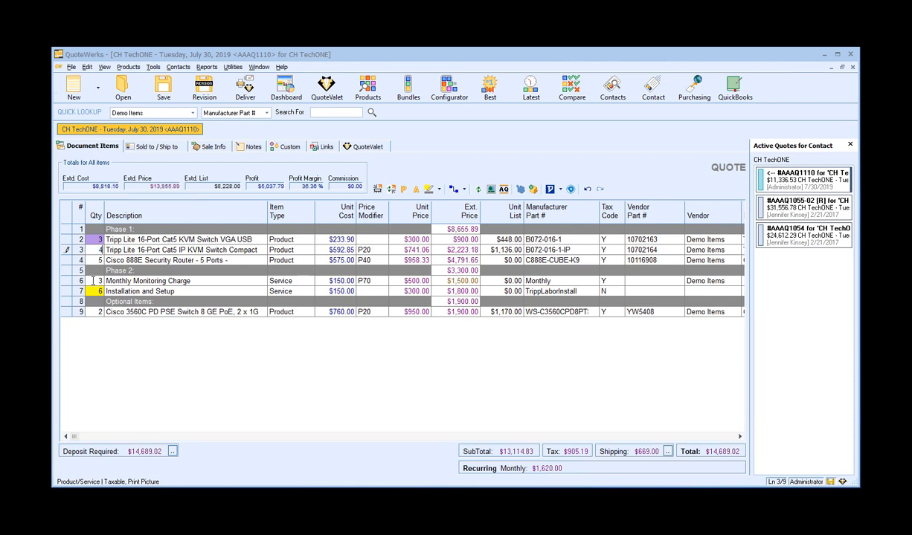
click(143, 261)
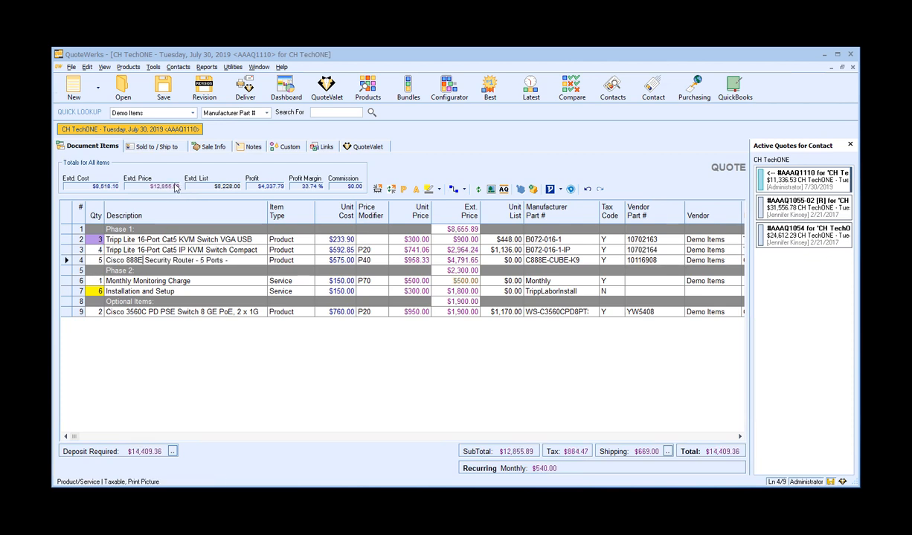
Save the quote as a new revision with the previous revision deleted.
click(202, 88)
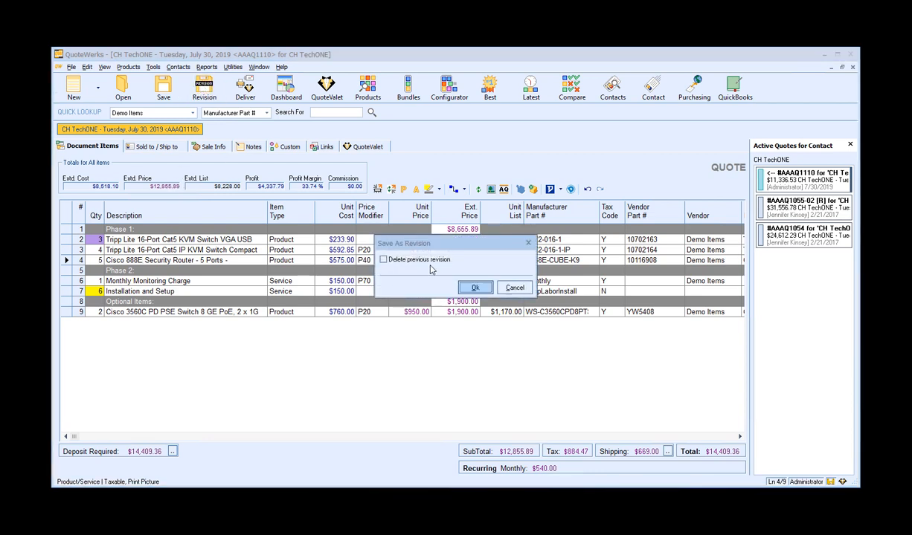
click(411, 259)
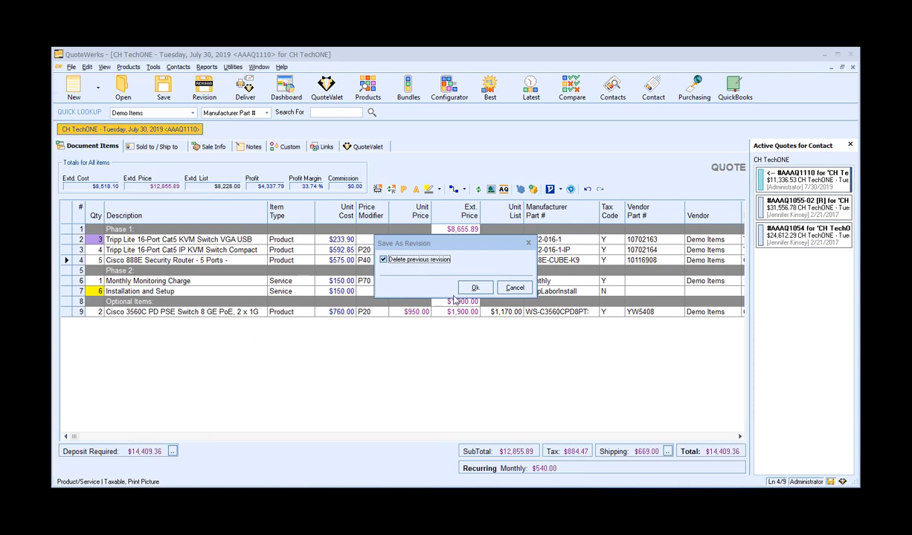
click(476, 289)
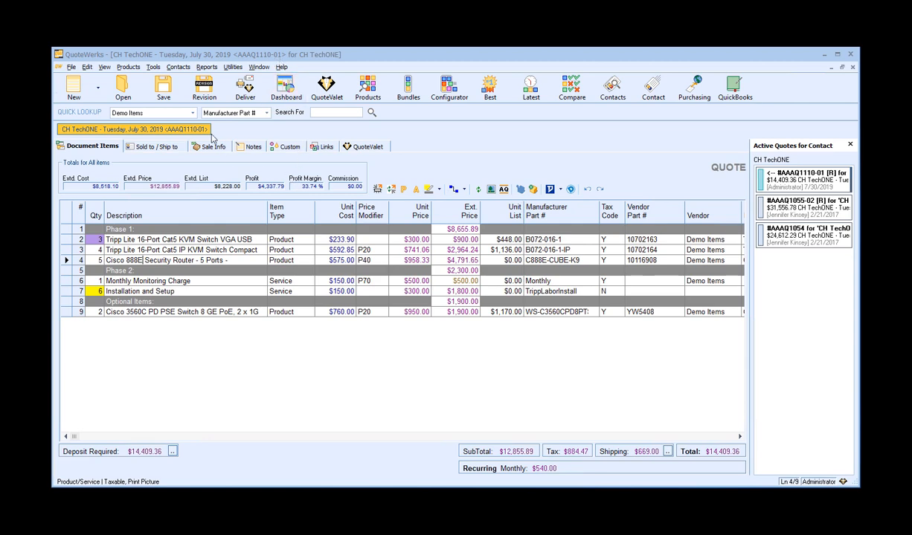
Save the quote, updating the ACT! opportunity and follow-up call while cancelling the meeting and to-do activities.
click(167, 88)
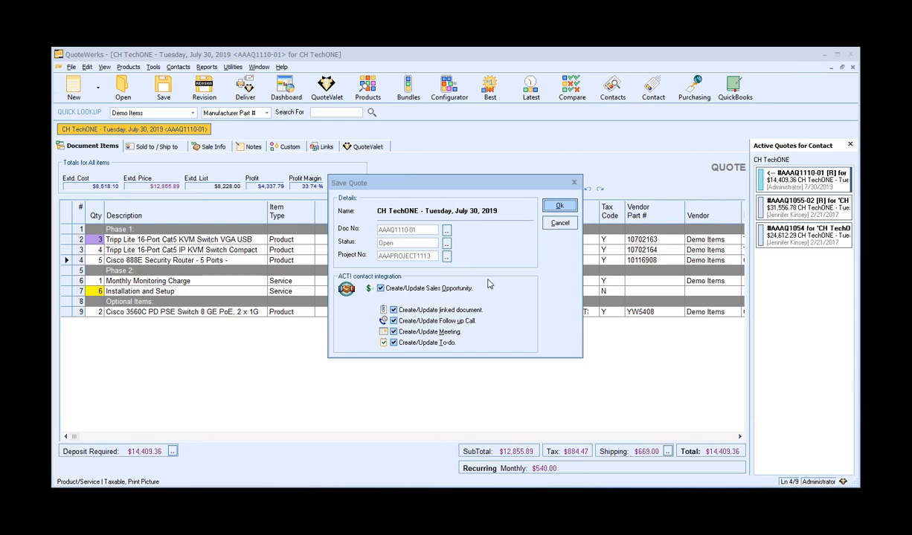
click(571, 208)
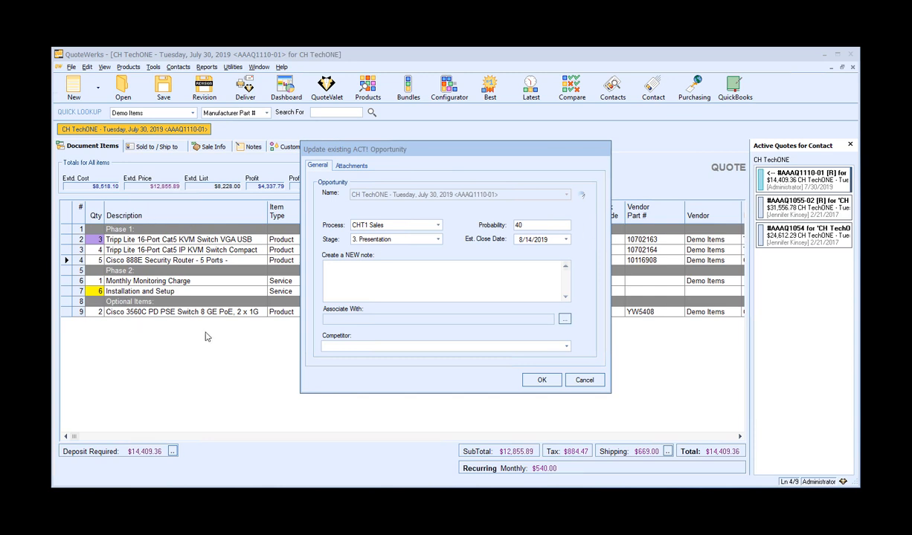
click(543, 380)
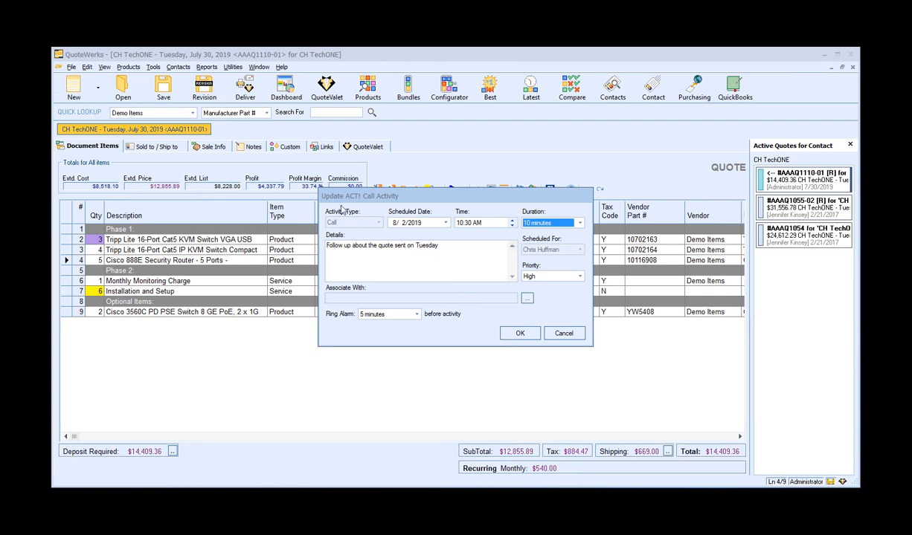
click(565, 335)
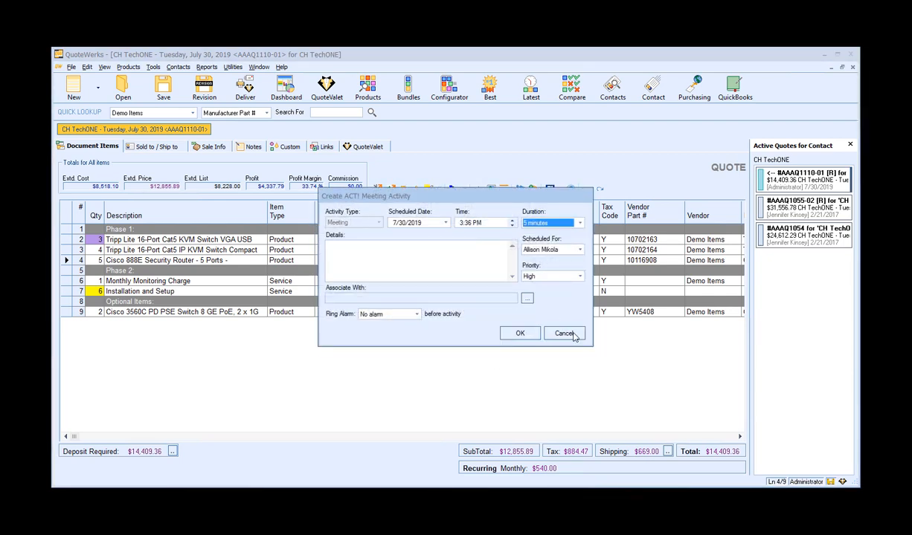
click(571, 335)
click(563, 333)
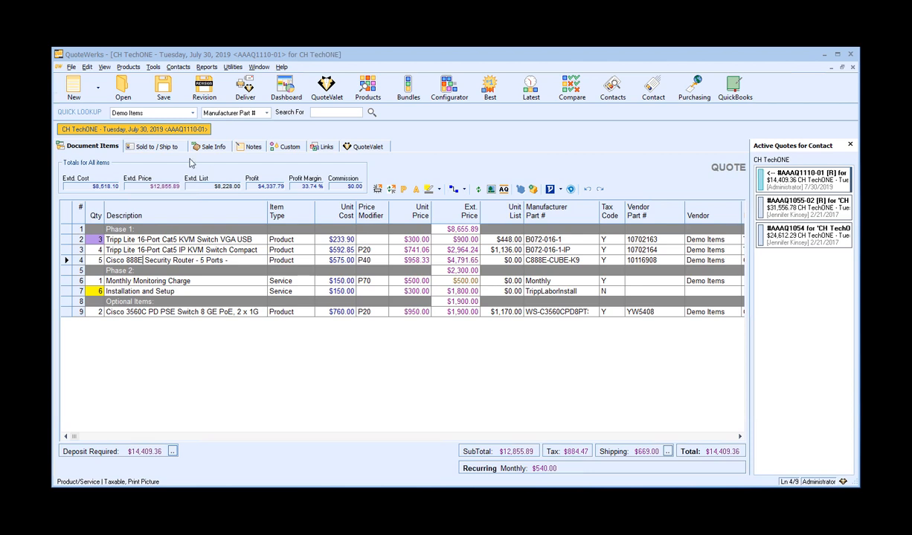
Convert the quote to an order and close the ACT! opportunity as Won/Closed Sale dated 7/30/2019.
click(72, 67)
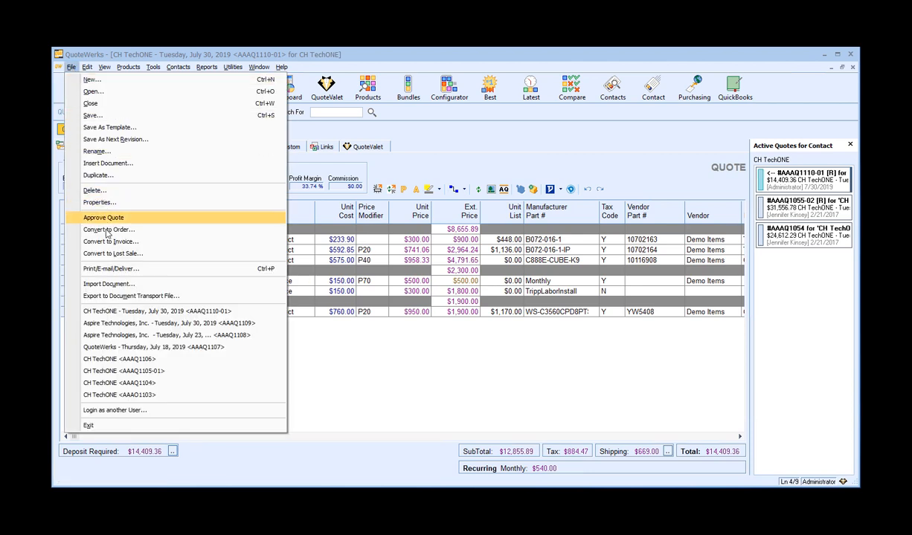
click(188, 229)
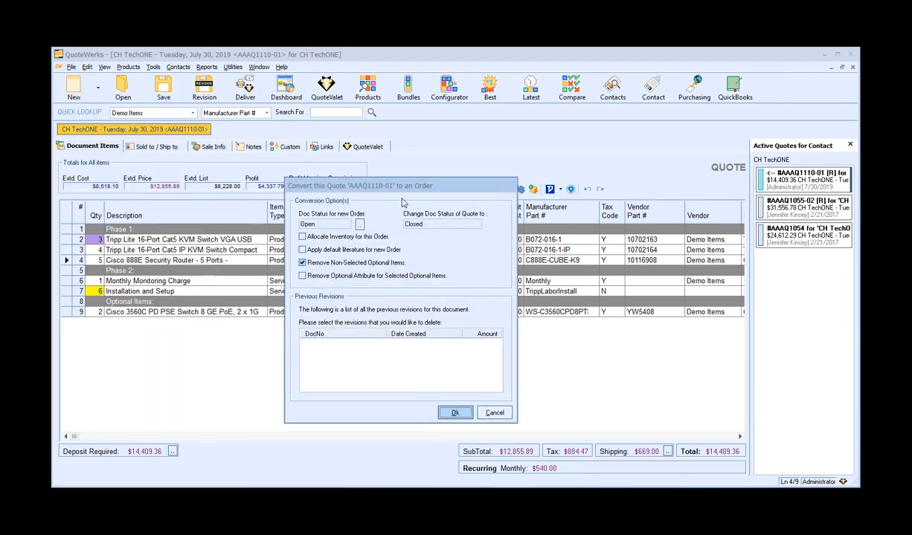
click(463, 415)
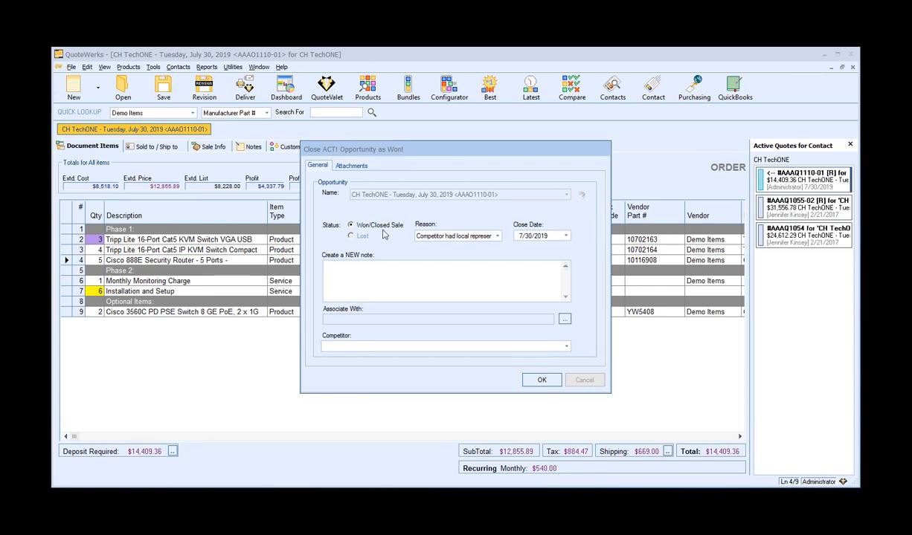
click(565, 236)
click(565, 236)
click(541, 381)
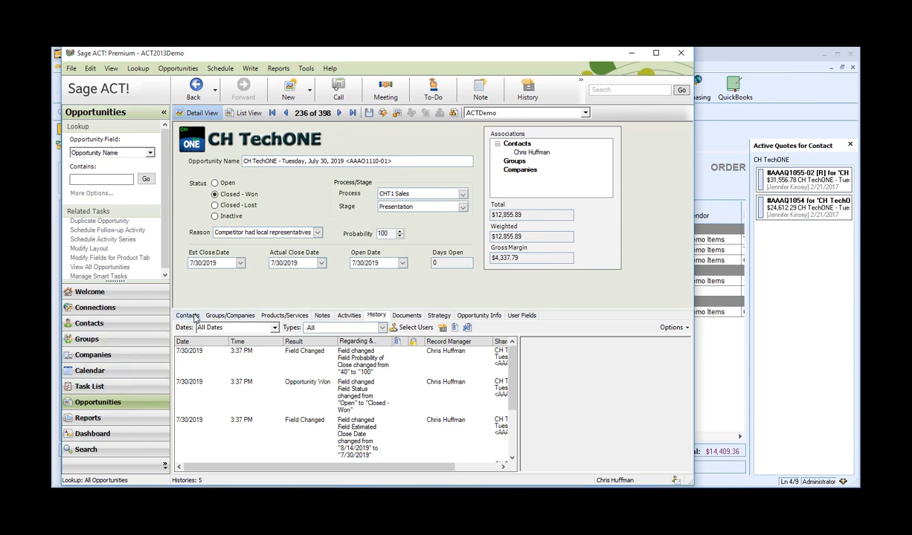
Review the won opportunity's history entries in ACT!, then return to the order.
click(301, 394)
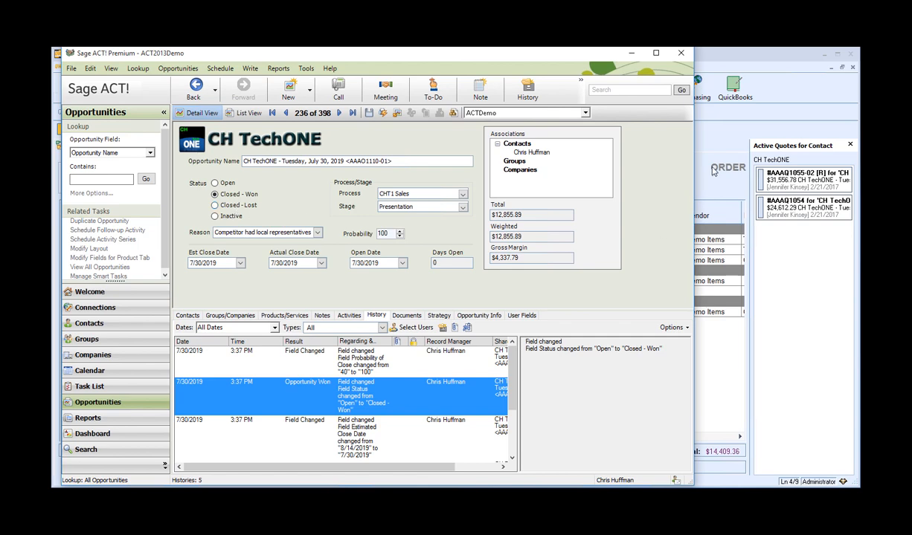
click(713, 170)
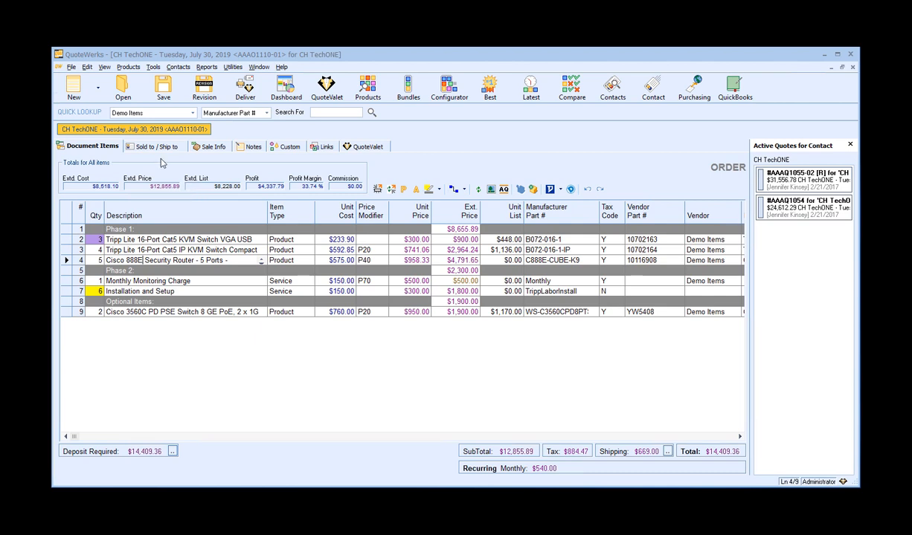
click(73, 67)
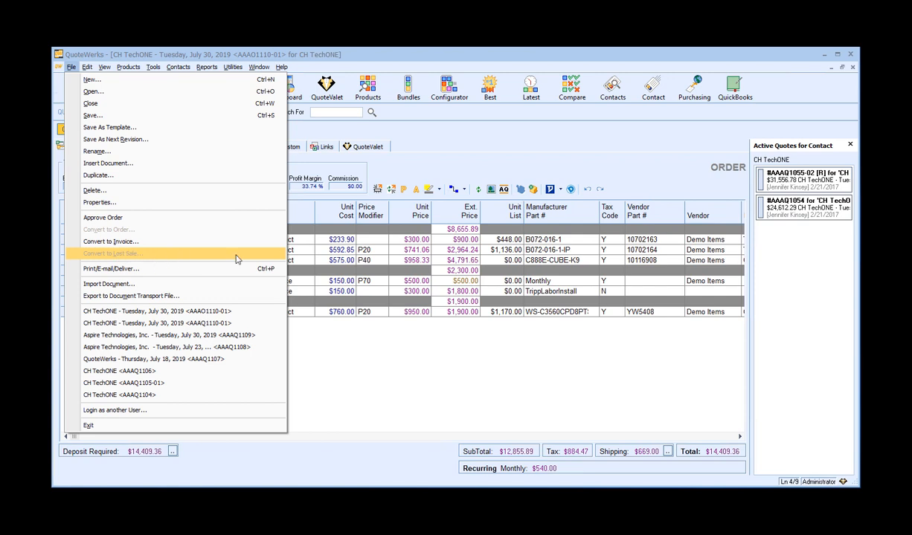
click(323, 171)
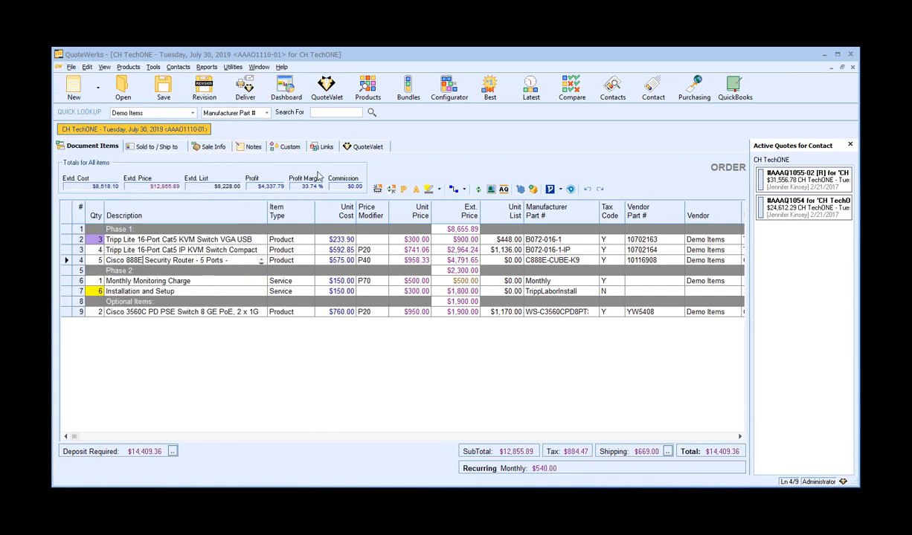